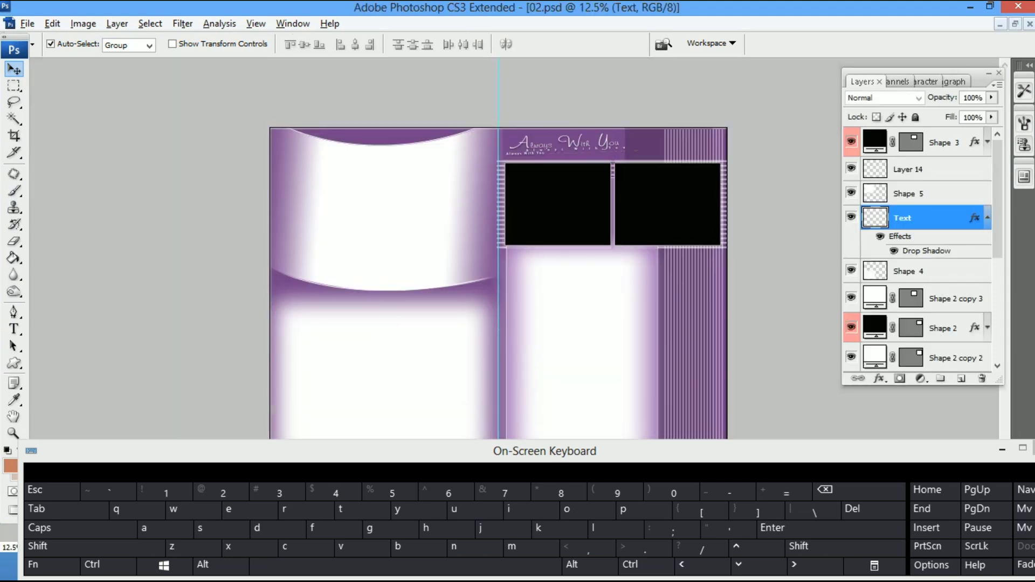
# Check the 02.psd document's dimensions and resolution in the Image Size settings without changing them.
pyautogui.hotkey('ctrl', '0')
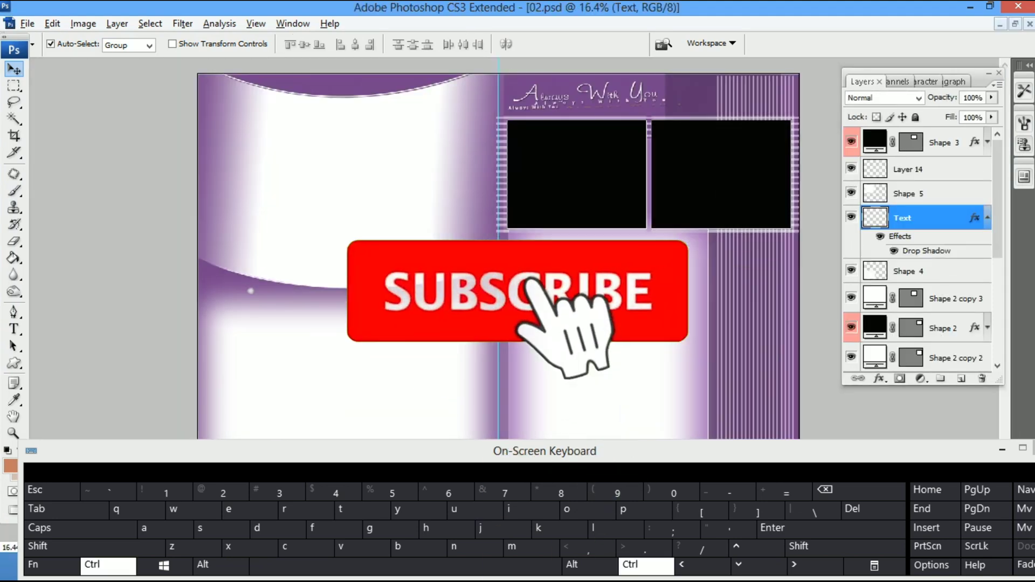
pyautogui.hotkey('ctrl', 'alt', 'i')
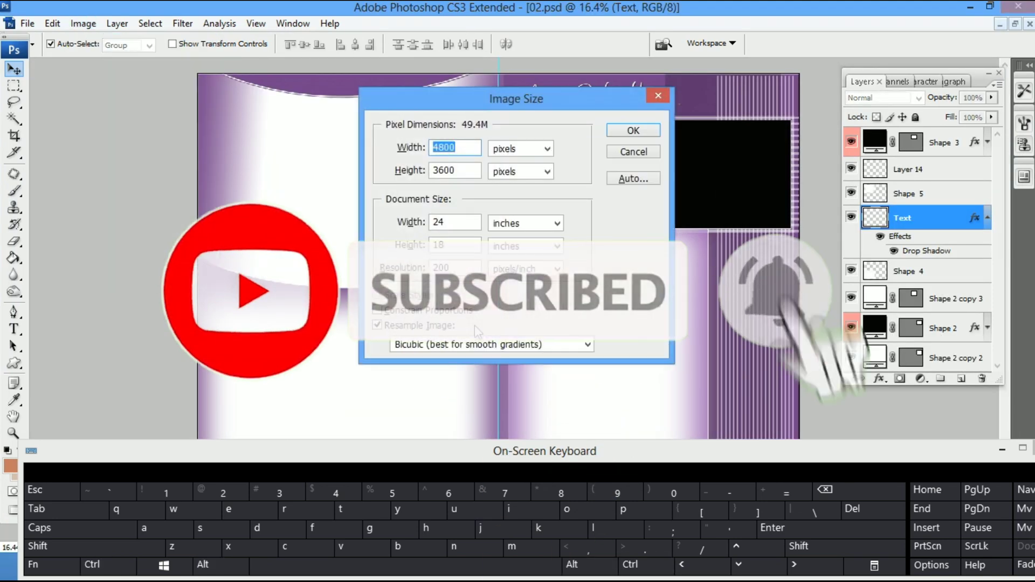
pyautogui.press('Escape')
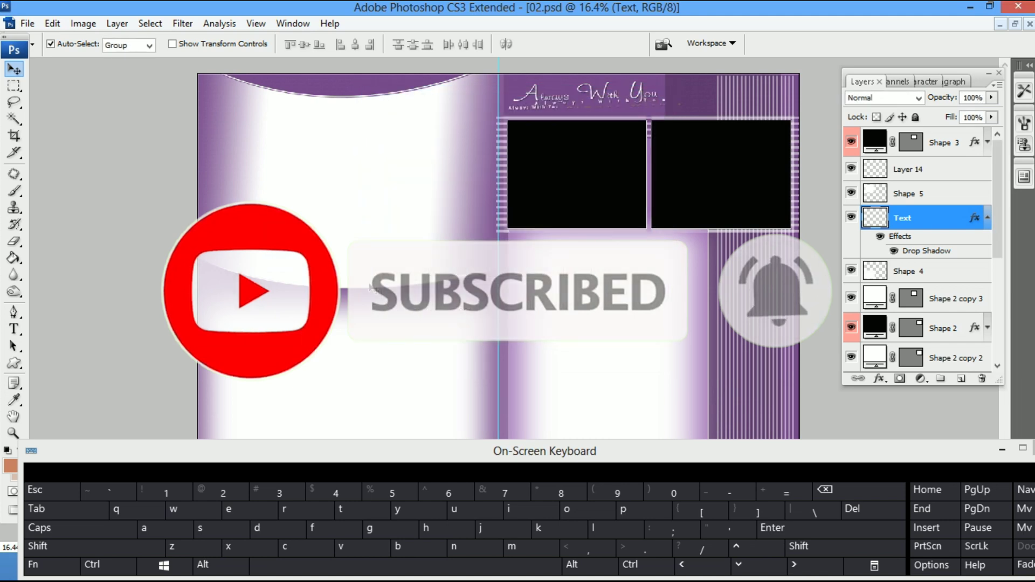
# Open all five child photos from the ok++ folder together.
pyautogui.click(17, 24)
pyautogui.click(31, 54)
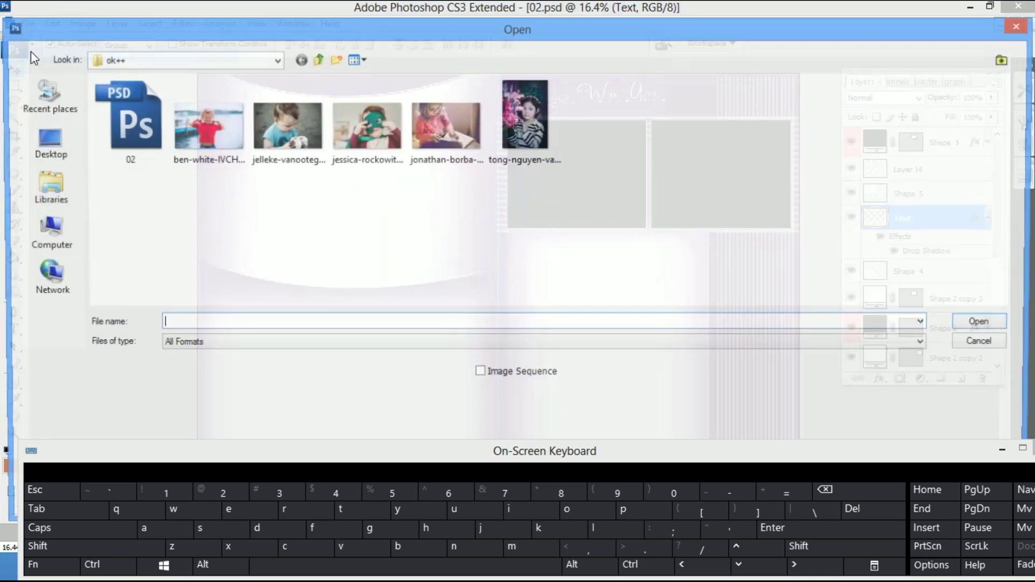
pyautogui.click(217, 131)
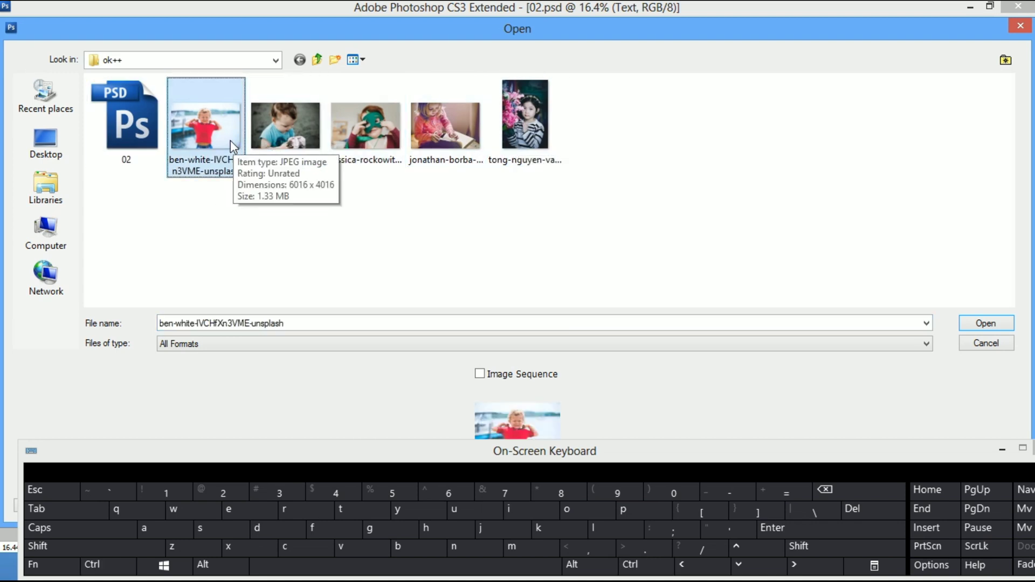
pyautogui.keyDown('ctrl'); pyautogui.click(525, 116); pyautogui.keyUp('ctrl')
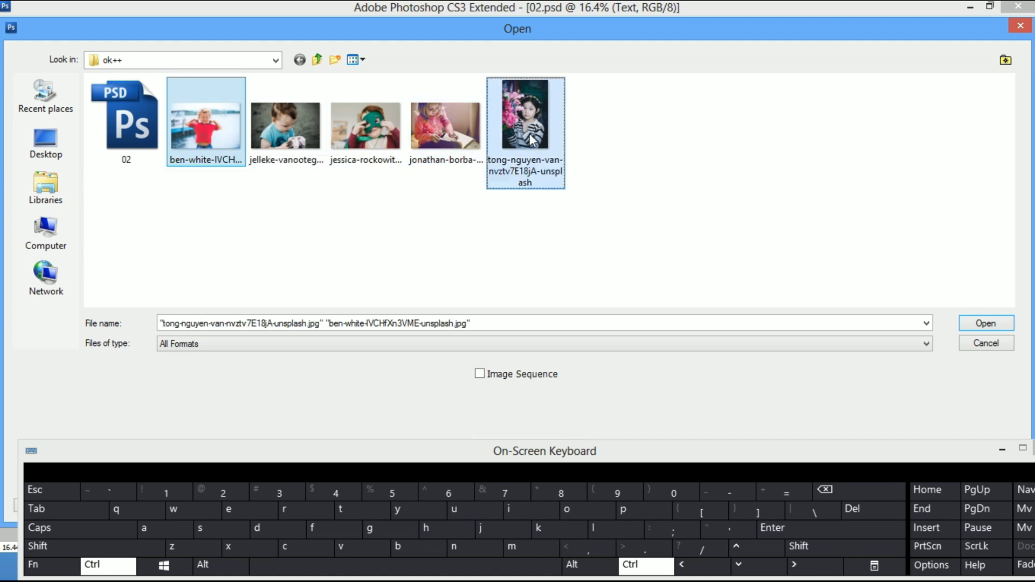
pyautogui.click(221, 132)
pyautogui.keyDown('shift'); pyautogui.click(522, 133); pyautogui.keyUp('shift')
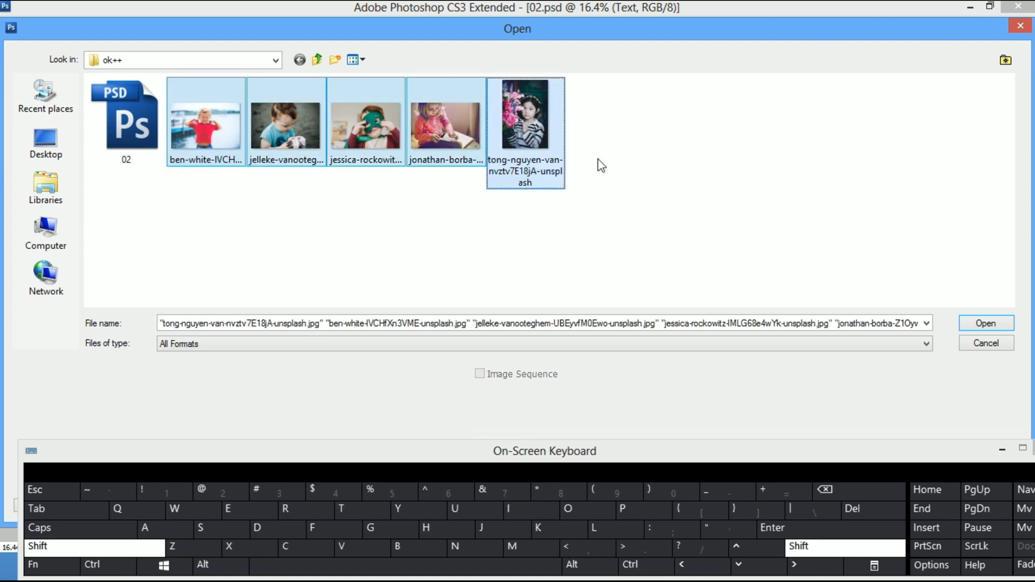
pyautogui.click(977, 325)
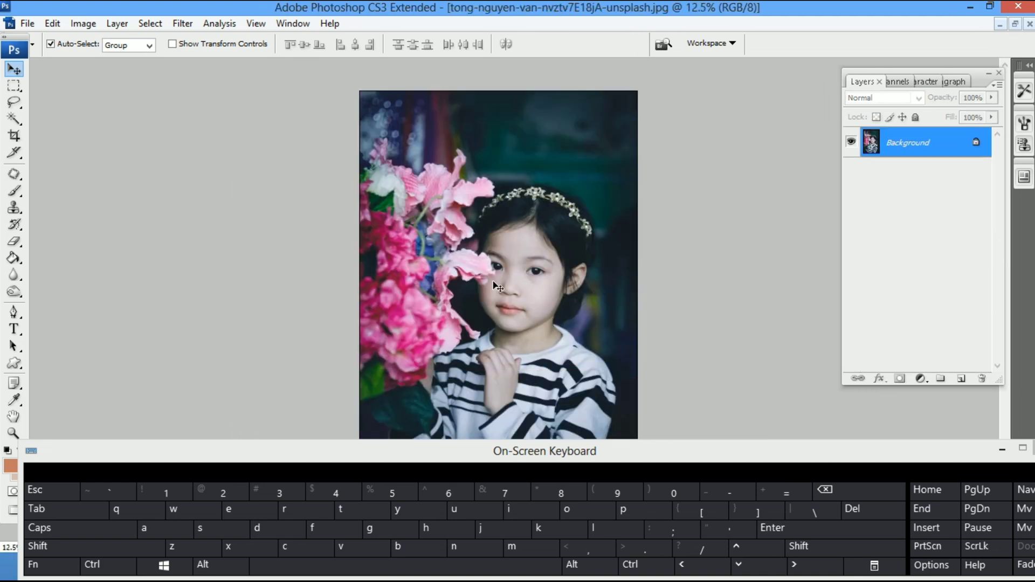
# Restore the maximized document windows and spread them out so 02.psd sits beside the open photos.
pyautogui.click(1016, 25)
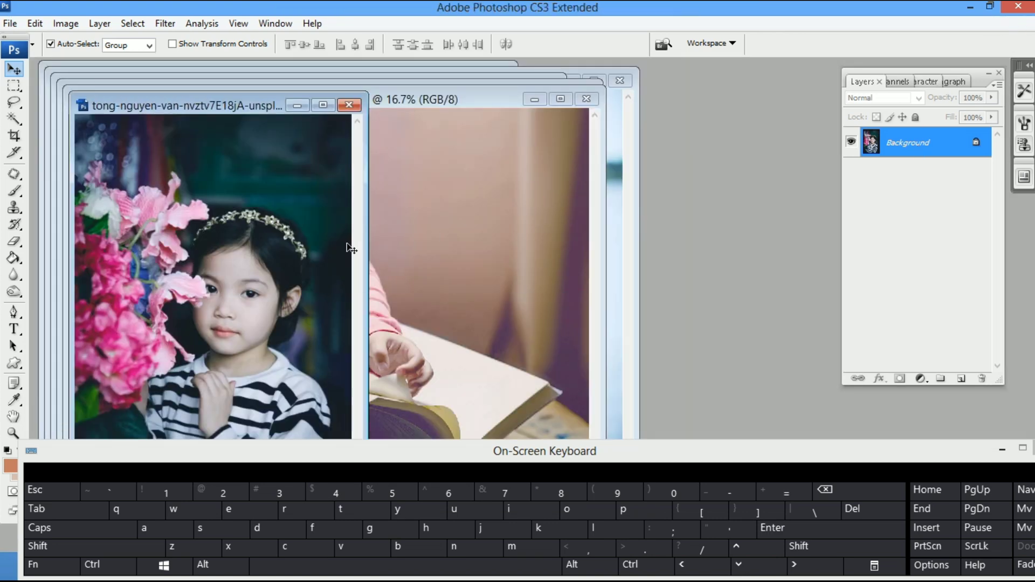
pyautogui.click(456, 102)
pyautogui.click(615, 159)
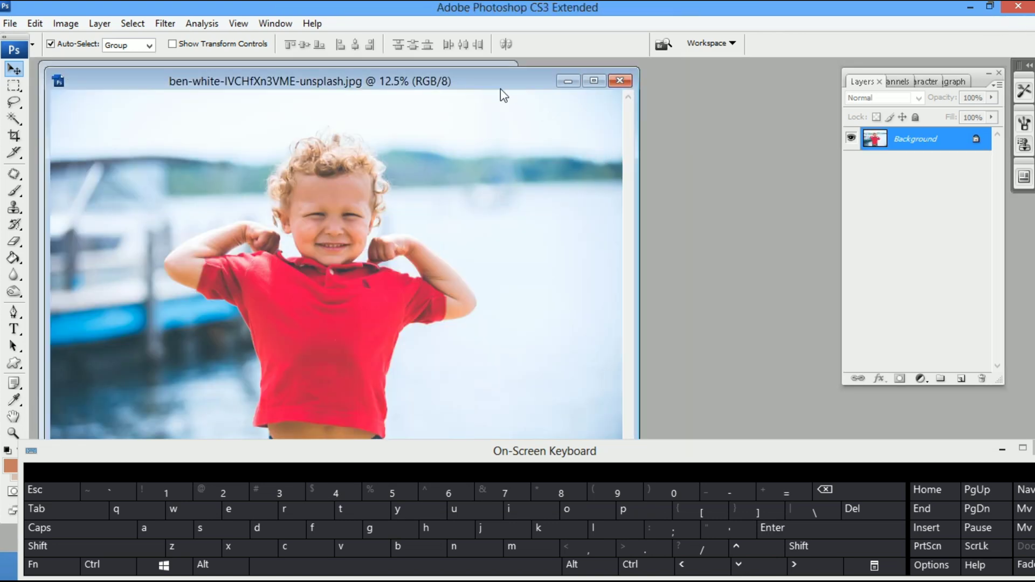
pyautogui.moveTo(459, 82); pyautogui.dragTo(415, 244)
pyautogui.moveTo(389, 84); pyautogui.dragTo(388, 224)
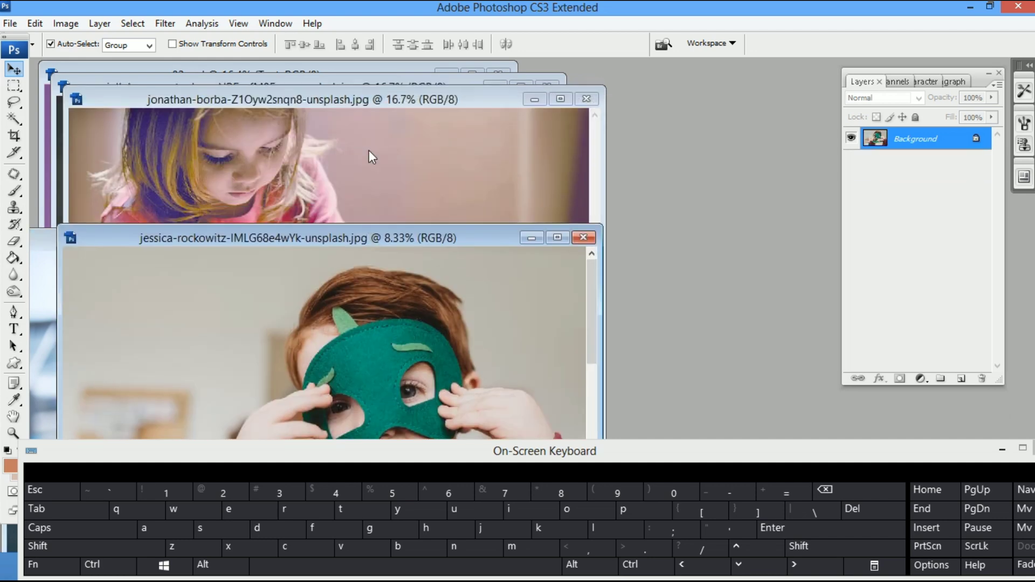
pyautogui.moveTo(347, 84); pyautogui.dragTo(334, 176)
pyautogui.moveTo(253, 99); pyautogui.dragTo(252, 156)
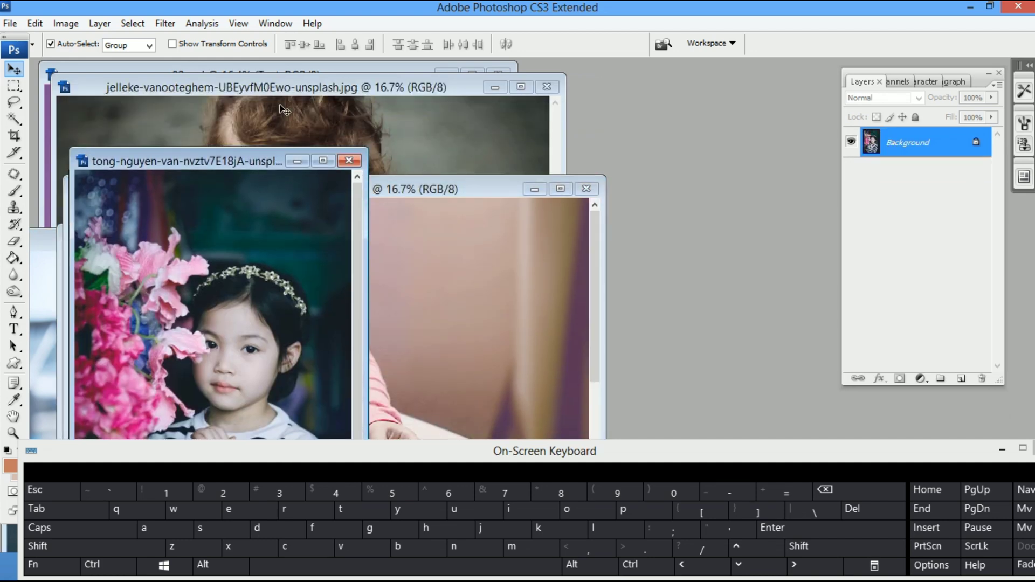
pyautogui.moveTo(281, 81); pyautogui.dragTo(295, 169)
pyautogui.click(305, 73)
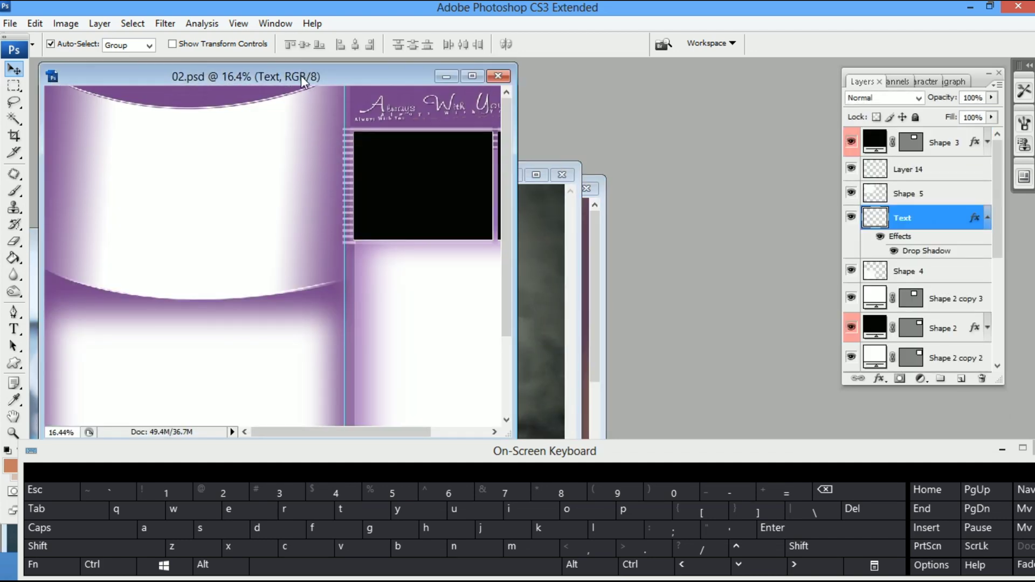
pyautogui.moveTo(301, 76); pyautogui.dragTo(663, 82)
# Copy the baby photo and the girl-with-flowers photo into 02.psd as layers and close their source windows.
pyautogui.click(291, 360)
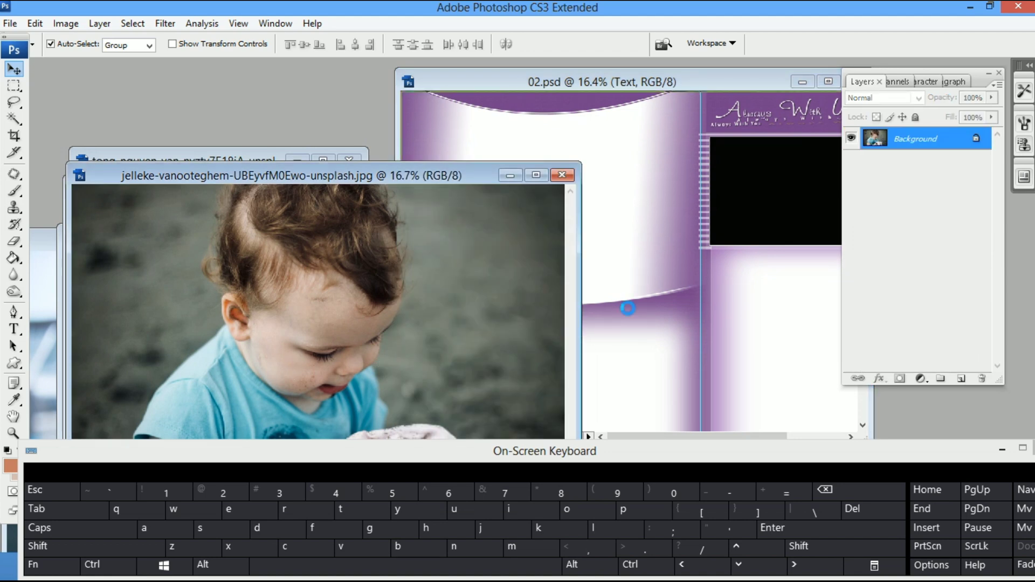
pyautogui.click(337, 204)
pyautogui.click(562, 176)
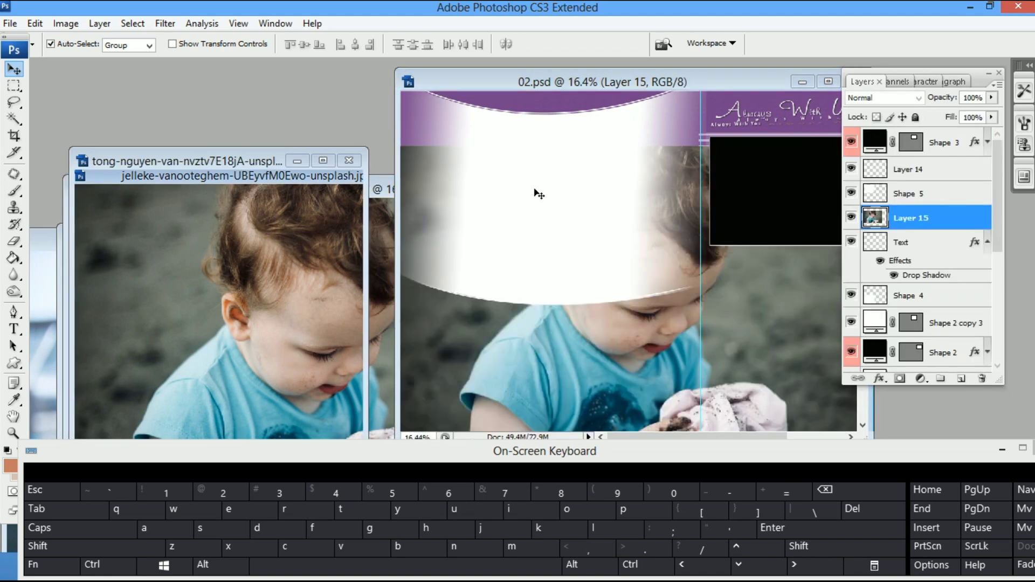
pyautogui.click(298, 326)
pyautogui.moveTo(488, 337); pyautogui.dragTo(488, 337)
pyautogui.click(305, 225)
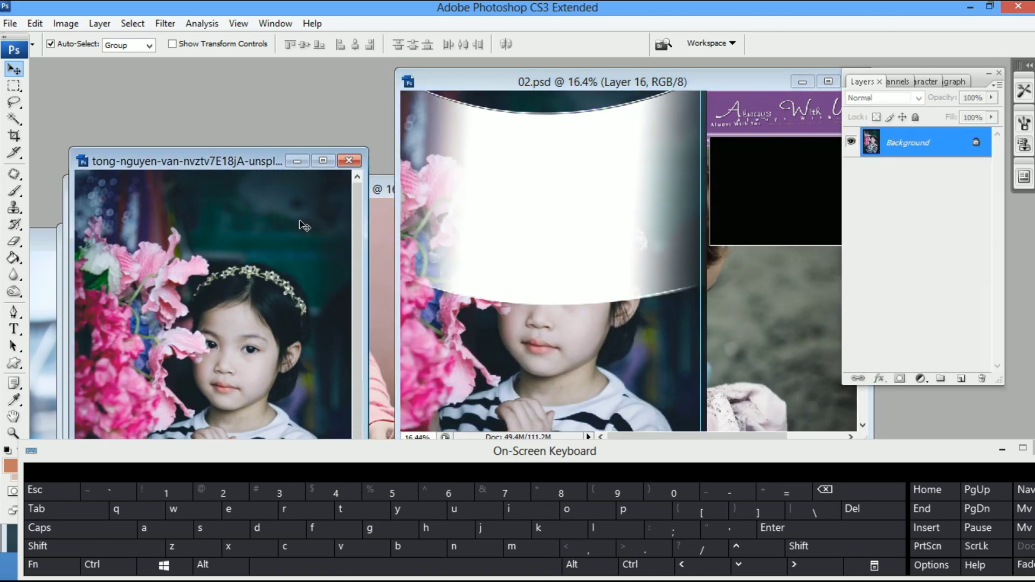
pyautogui.click(349, 162)
# Copy the reading girl photo and the green mask photo into 02.psd as layers and close their source windows.
pyautogui.click(280, 317)
pyautogui.moveTo(280, 317); pyautogui.dragTo(659, 277)
pyautogui.click(298, 369)
pyautogui.click(589, 189)
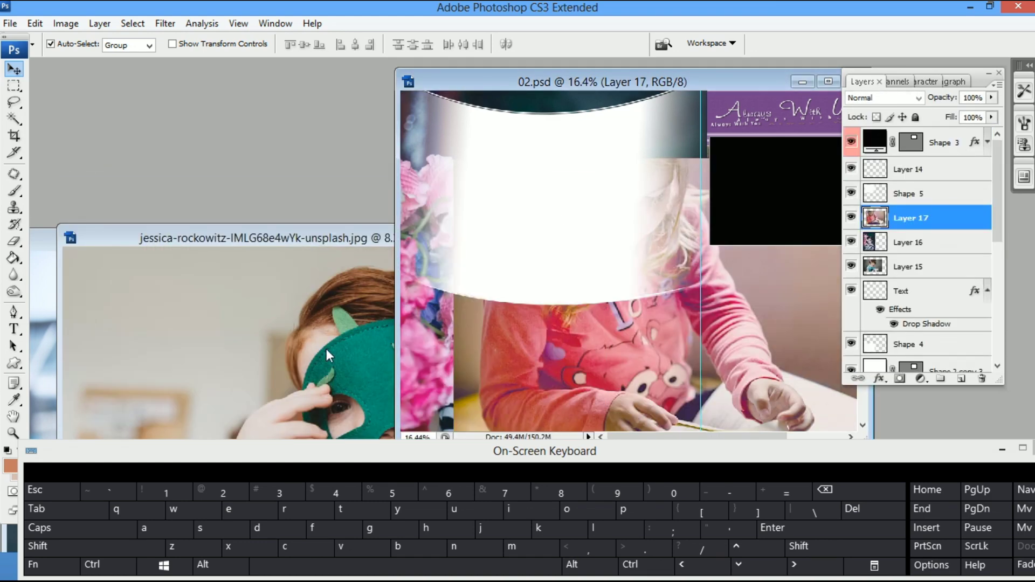
pyautogui.click(318, 373)
pyautogui.moveTo(315, 370); pyautogui.dragTo(700, 300)
pyautogui.click(375, 342)
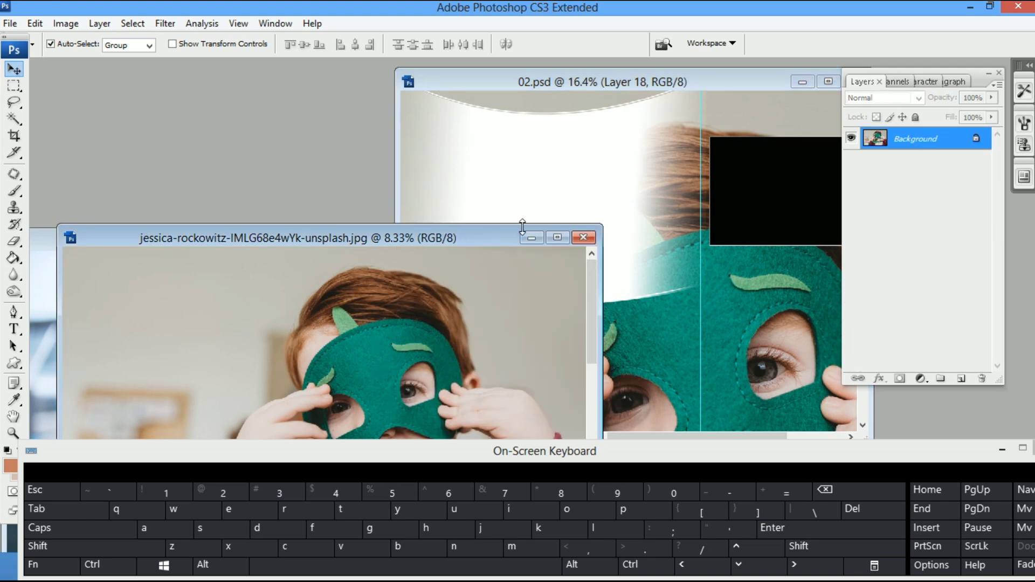
pyautogui.click(583, 237)
# Copy the red-shirt boy photo into 02.psd as a layer and close its source window.
pyautogui.moveTo(503, 374); pyautogui.dragTo(695, 324)
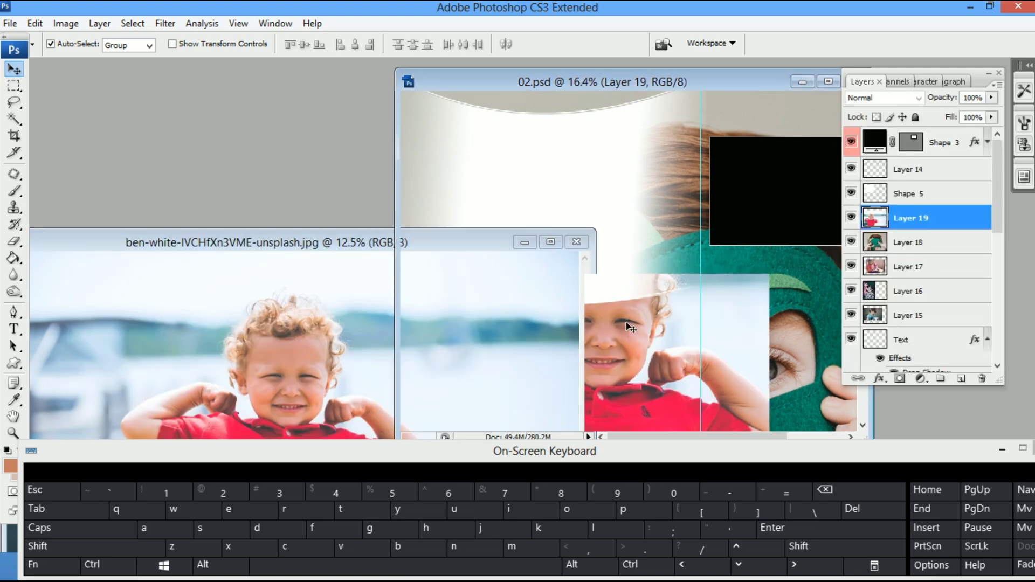
pyautogui.click(356, 300)
pyautogui.click(582, 241)
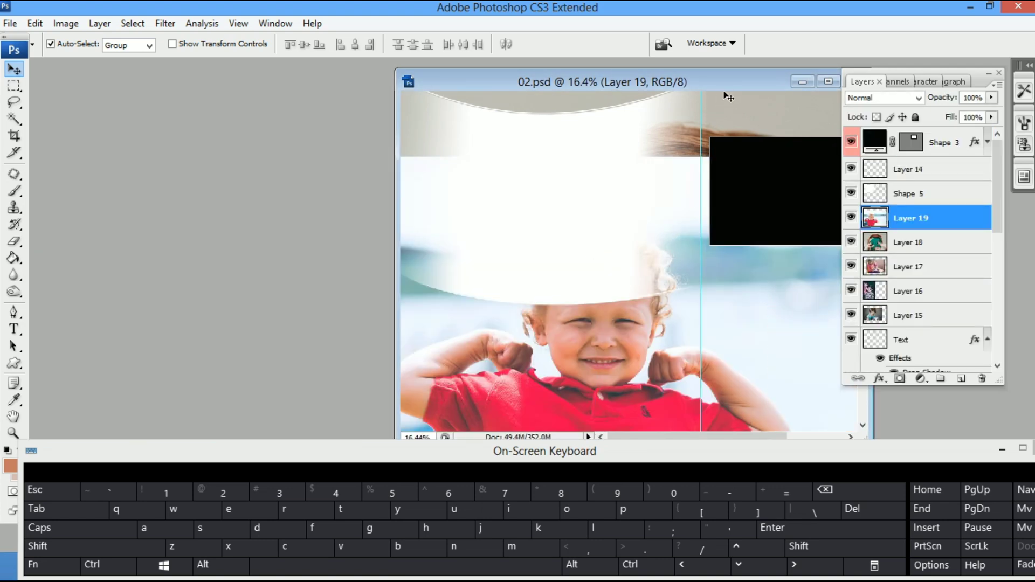
# Maximize 02.psd and scale the red-shirt boy photo down to 33.9% of its size.
pyautogui.click(828, 85)
pyautogui.press('z')
pyautogui.rightClick(352, 287)
pyautogui.click(363, 295)
pyautogui.hotkey('ctrl', '-')
pyautogui.hotkey('ctrl', '-')
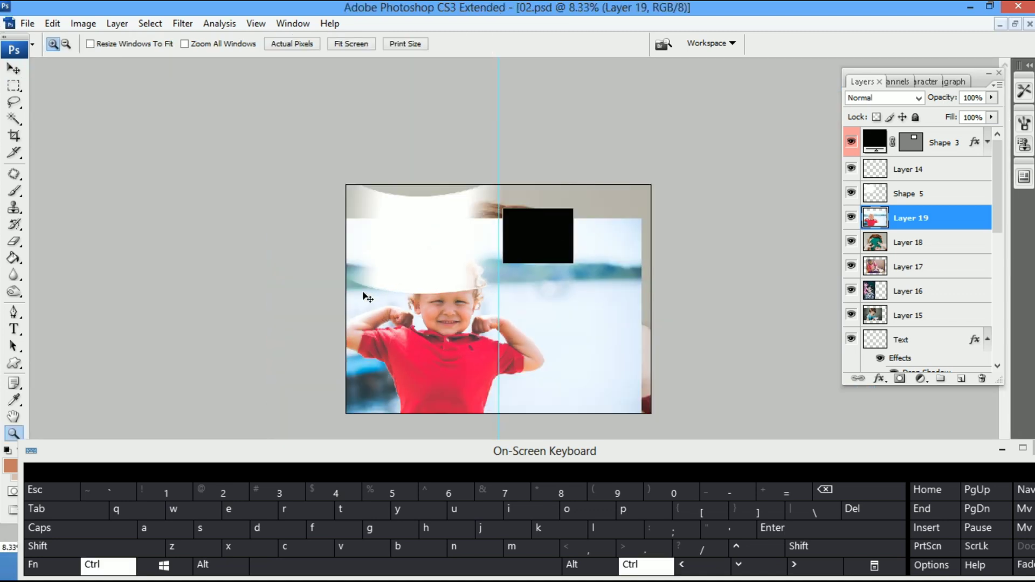
pyautogui.press('v')
pyautogui.moveTo(360, 286); pyautogui.dragTo(379, 280)
pyautogui.hotkey('ctrl', 't')
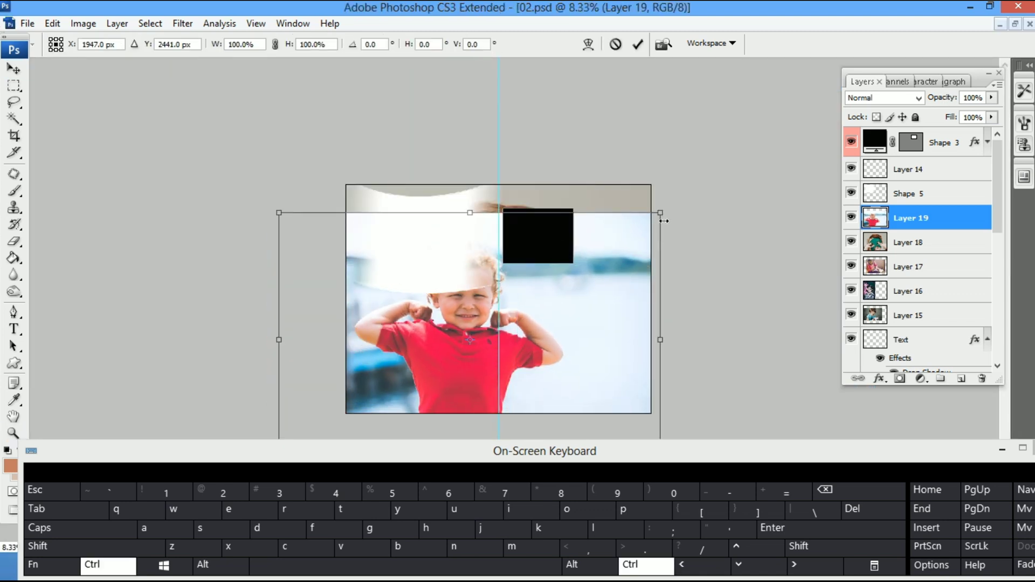
pyautogui.moveTo(664, 221); pyautogui.dragTo(539, 304)
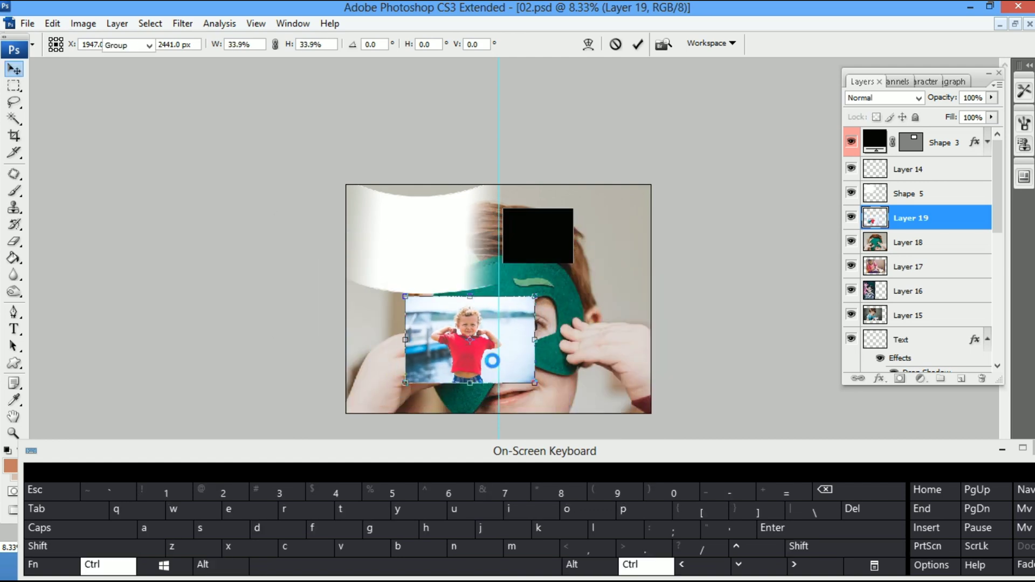
# Cut and paste the boy photo above Shape 5, clip it to that curved frame and position it inside.
pyautogui.hotkey('ctrl', 'a')
pyautogui.hotkey('ctrl', 'x')
pyautogui.click(429, 270)
pyautogui.hotkey('ctrl', 'v')
pyautogui.moveTo(431, 276); pyautogui.dragTo(345, 188)
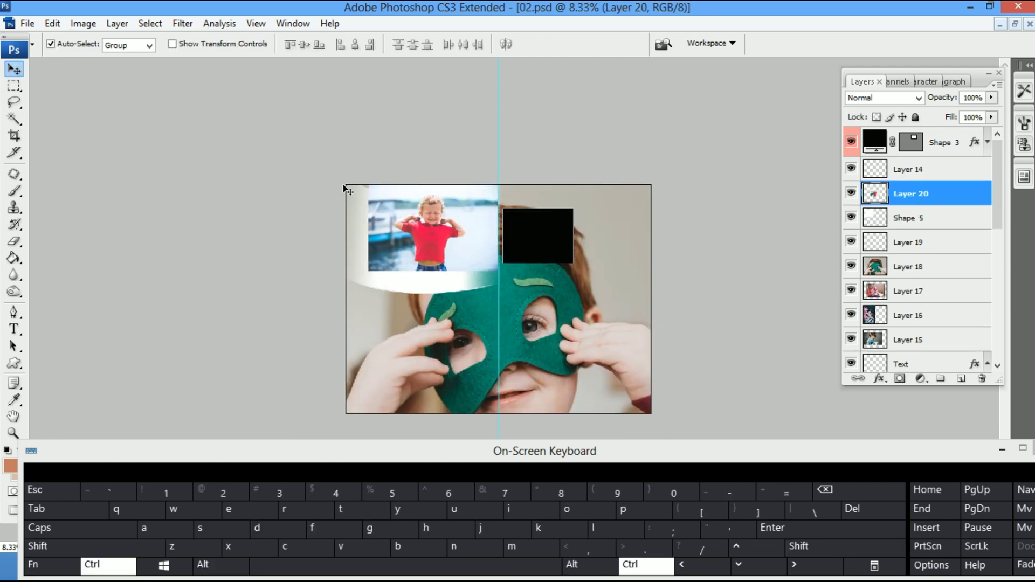
pyautogui.hotkey('ctrl', 'alt', 'g')
pyautogui.hotkey('ctrl', 't')
pyautogui.moveTo(447, 243); pyautogui.dragTo(452, 252)
pyautogui.press('Return')
# Scale the green mask photo down to 25.2% and cut it from its layer.
pyautogui.click(536, 375)
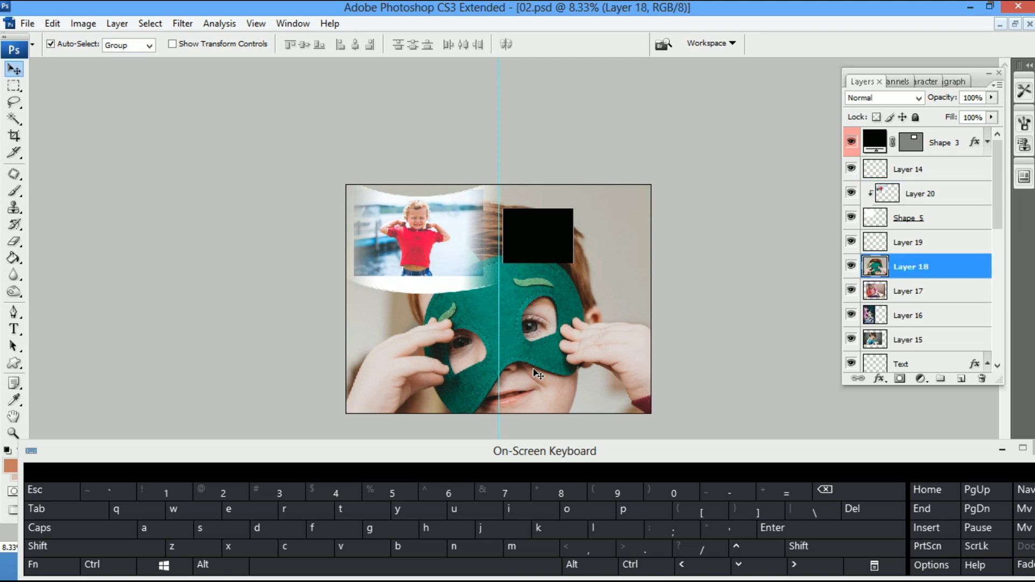
pyautogui.hotkey('ctrl', 't')
pyautogui.moveTo(708, 183); pyautogui.dragTo(511, 317)
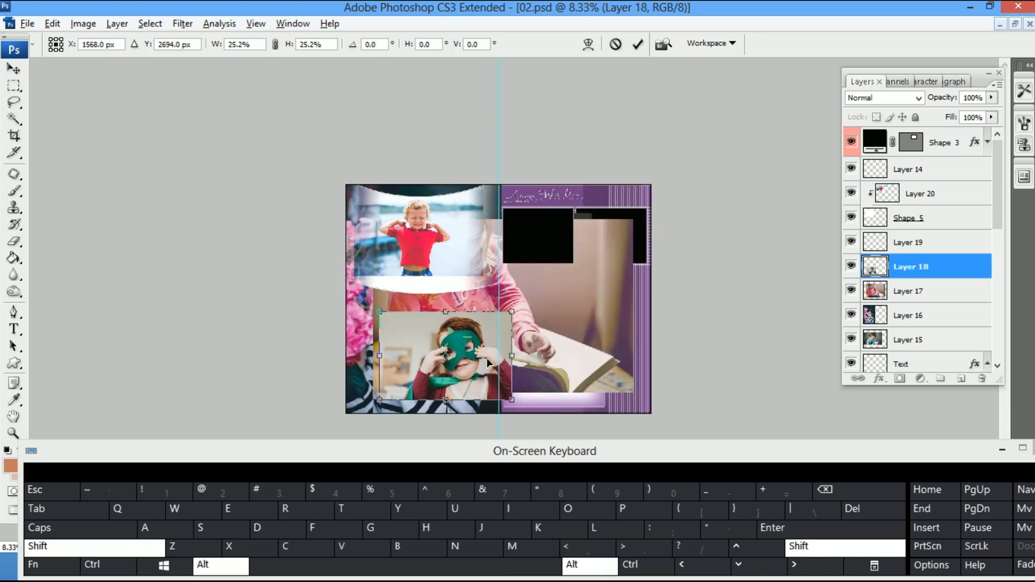
pyautogui.press('Return')
pyautogui.hotkey('ctrl', 'a')
pyautogui.hotkey('ctrl', 'x')
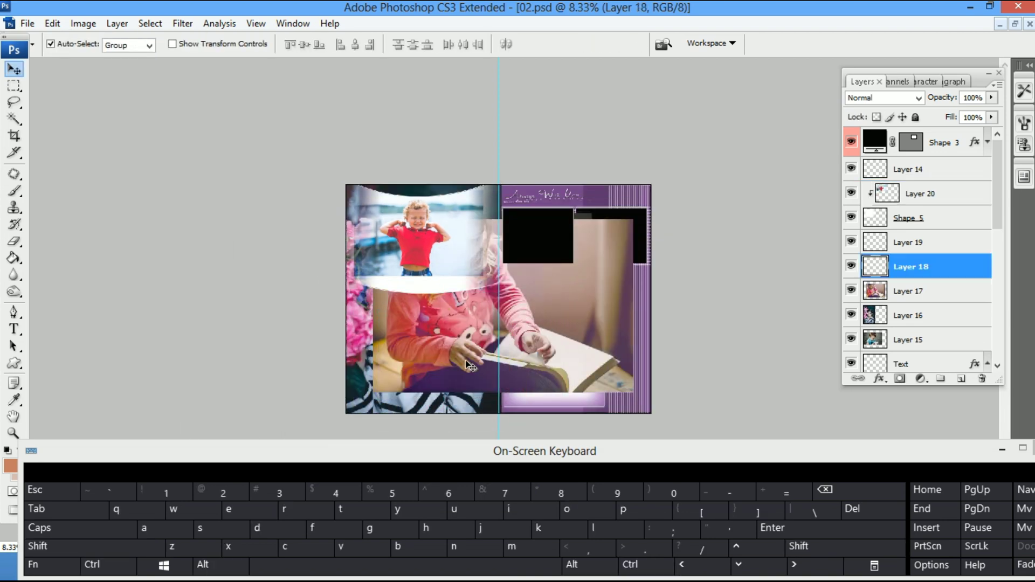
# Move the reading girl, flower girl and baby photos down the page, clear of the upper photo frames.
pyautogui.moveTo(473, 366); pyautogui.dragTo(598, 354)
pyautogui.moveTo(424, 367); pyautogui.dragTo(545, 350)
pyautogui.moveTo(469, 345); pyautogui.dragTo(545, 344)
pyautogui.click(431, 367)
pyautogui.moveTo(597, 267); pyautogui.dragTo(534, 400)
pyautogui.moveTo(593, 267); pyautogui.dragTo(566, 339)
pyautogui.moveTo(627, 268); pyautogui.dragTo(518, 342)
# Try to select the area of the black Shape 3 frame with the Magic Wand.
pyautogui.click(550, 242)
pyautogui.press('w')
pyautogui.click(549, 242)
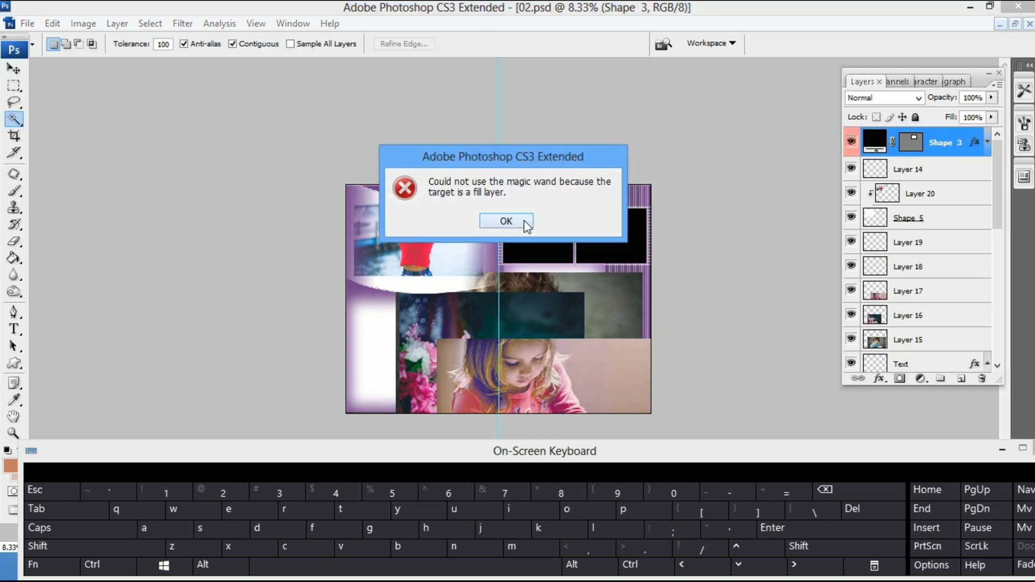
pyautogui.click(524, 221)
pyautogui.press('v')
pyautogui.rightClick(538, 246)
pyautogui.click(549, 256)
pyautogui.press('w')
pyautogui.click(536, 235)
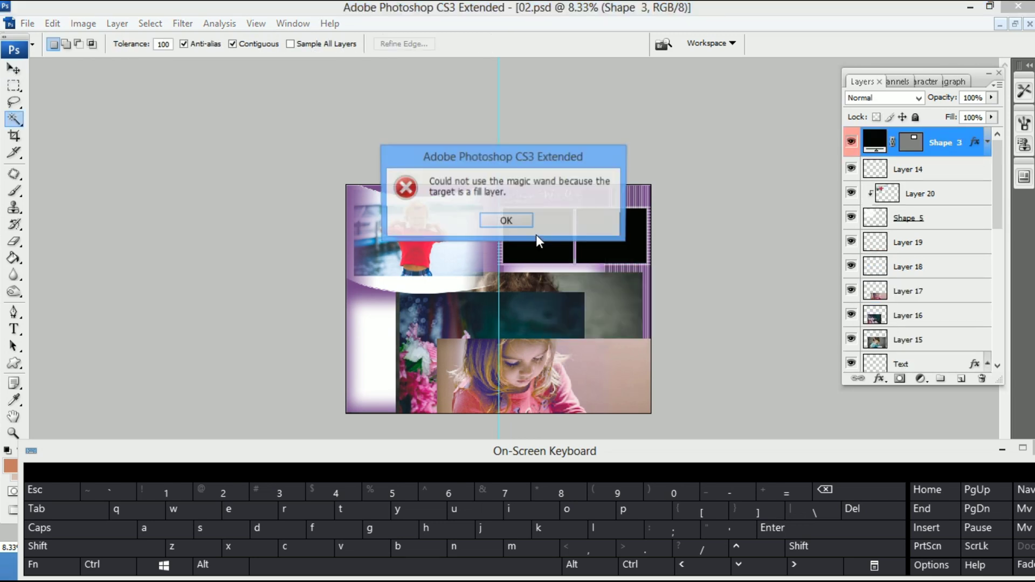
pyautogui.click(523, 222)
# Make the black Shape 3 frame below the title text the active layer.
pyautogui.press('z')
pyautogui.click(531, 240)
pyautogui.press('v')
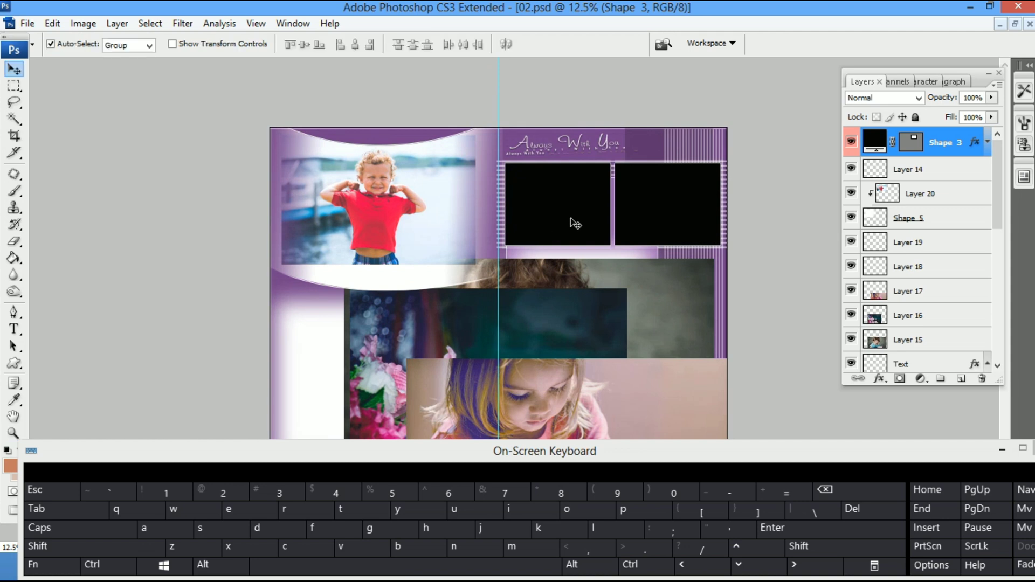
pyautogui.moveTo(570, 218); pyautogui.dragTo(569, 224)
# Try the Magic Wand on the black Shape 3 frame once more.
pyautogui.press('w')
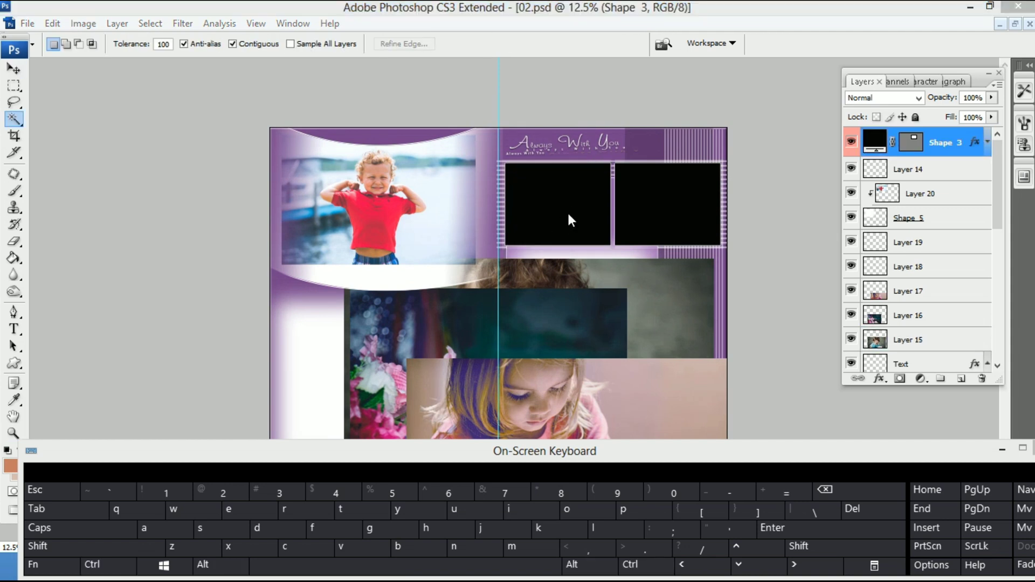
pyautogui.click(541, 216)
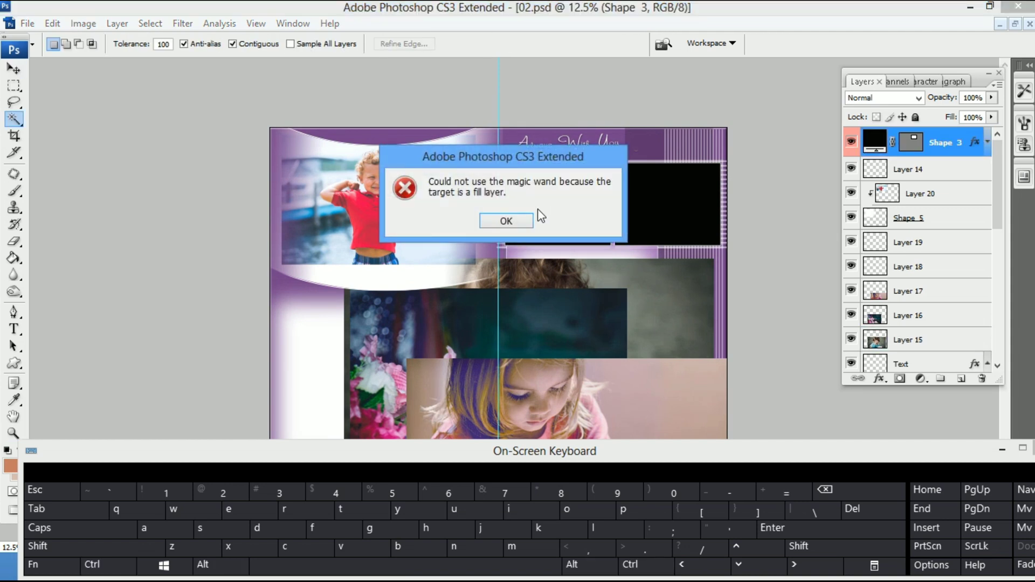
pyautogui.click(513, 222)
# Paste the cut mask photo, clip it to the Shape 3 frame, scale it to 66.3% and fit it inside.
pyautogui.hotkey('ctrl', 'v')
pyautogui.hotkey('ctrl', 'alt', 'g')
pyautogui.hotkey('ctrl', 't')
pyautogui.moveTo(545, 258); pyautogui.dragTo(598, 180)
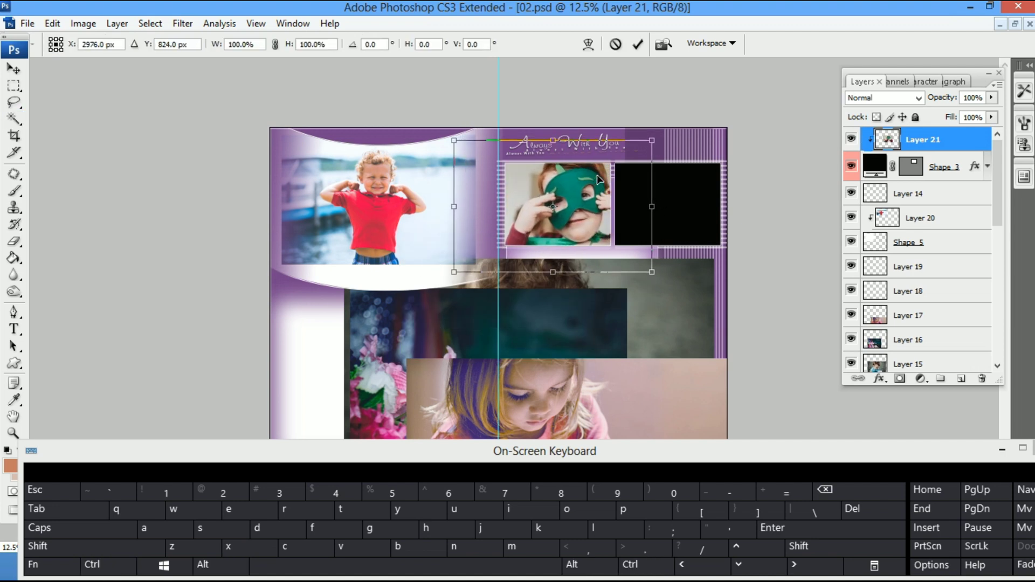
pyautogui.moveTo(656, 268); pyautogui.dragTo(617, 254)
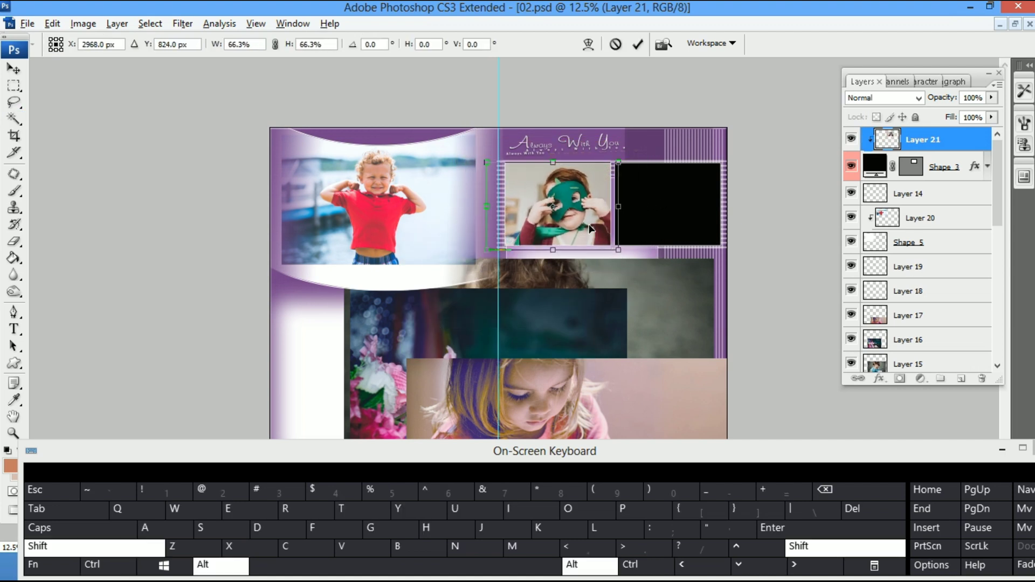
pyautogui.press('Return')
pyautogui.press('w')
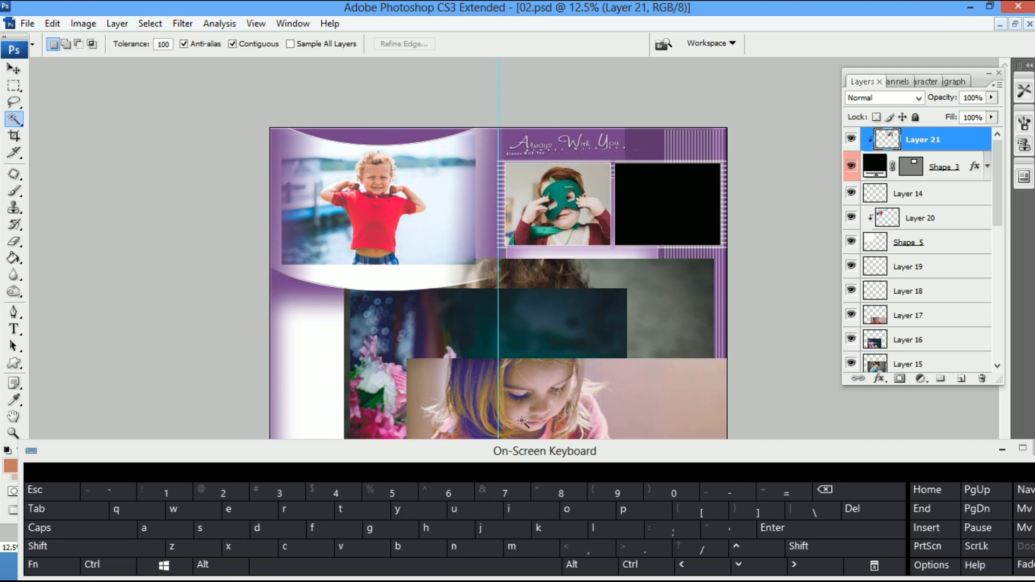
# Scale the photo of the girl in the pink top down to 40.9% and cut it from its layer.
pyautogui.moveTo(522, 421); pyautogui.dragTo(506, 334)
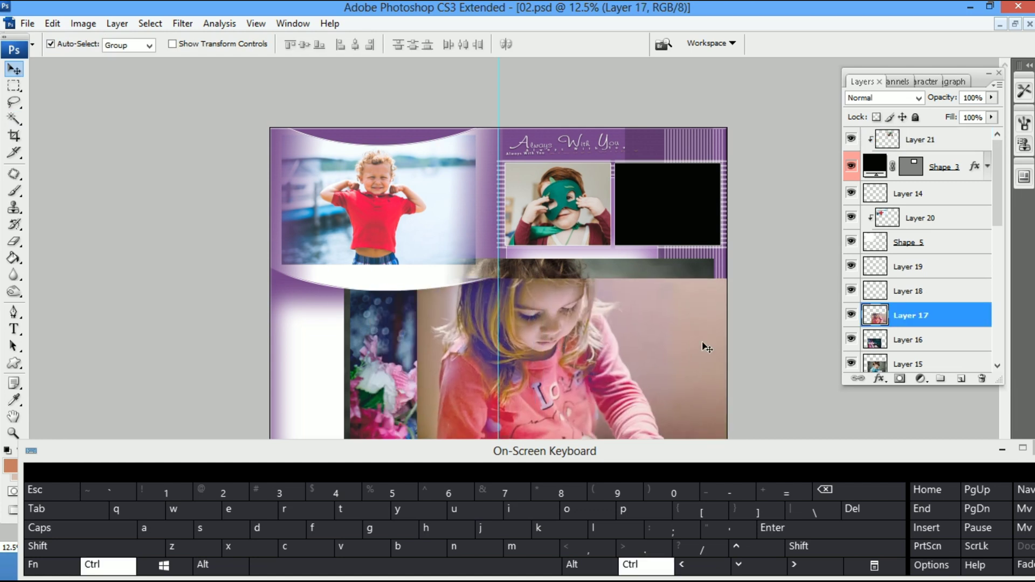
pyautogui.hotkey('ctrl', 't')
pyautogui.moveTo(809, 277); pyautogui.dragTo(693, 354)
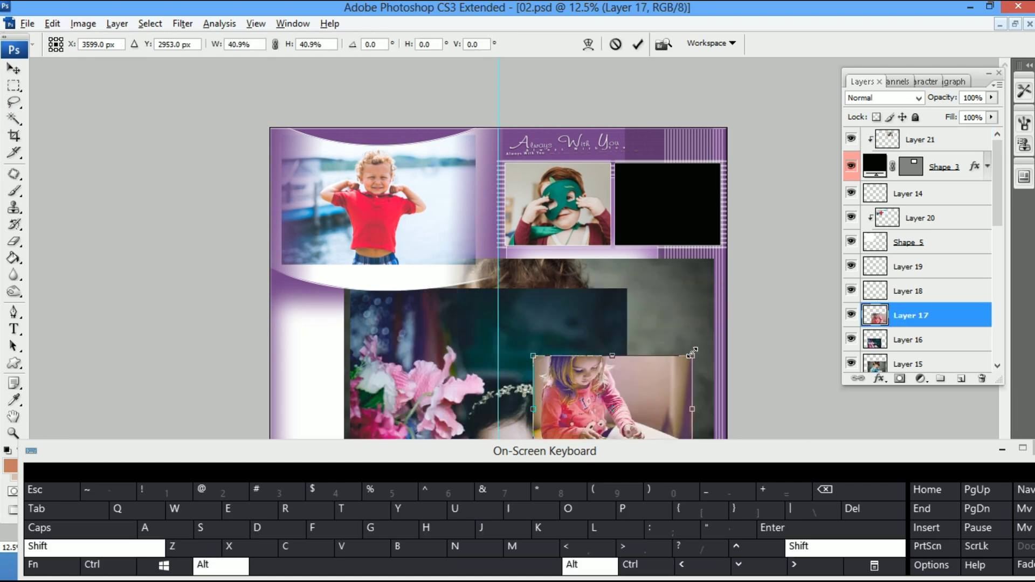
pyautogui.moveTo(643, 396); pyautogui.dragTo(629, 339)
pyautogui.press('Return')
pyautogui.hotkey('ctrl', 'a')
pyautogui.hotkey('ctrl', 'x')
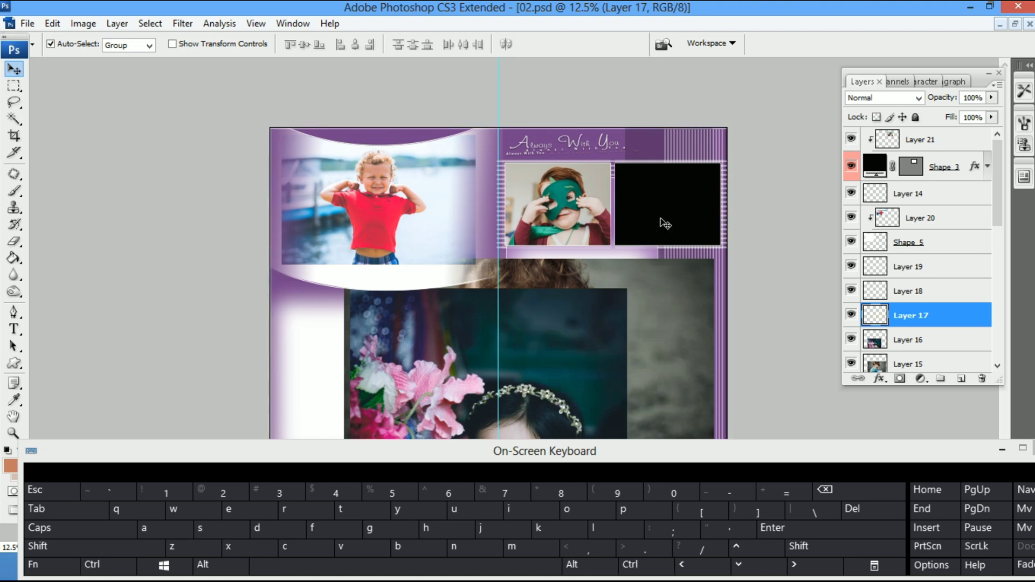
# Paste the cut photo above the remaining black Shape 2 frame, clip it to the frame, scale it to 85.9% and fit it inside.
pyautogui.click(665, 224)
pyautogui.hotkey('ctrl', 'v')
pyautogui.hotkey('ctrl', 'alt', 'g')
pyautogui.hotkey('ctrl', 't')
pyautogui.moveTo(673, 222); pyautogui.dragTo(673, 210)
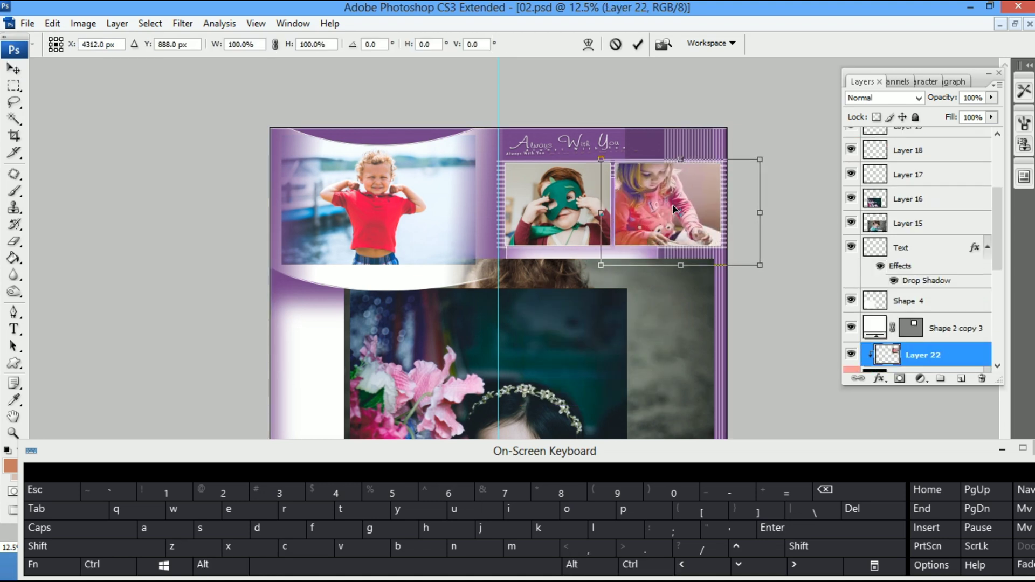
pyautogui.moveTo(764, 272); pyautogui.dragTo(752, 266)
pyautogui.moveTo(686, 222); pyautogui.dragTo(681, 217)
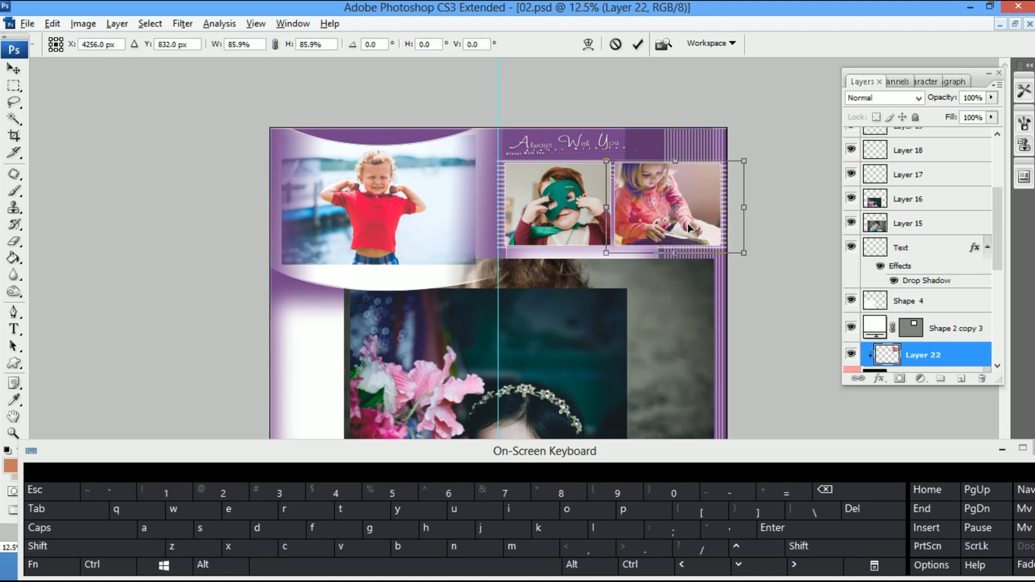
pyautogui.press('Return')
# Move the flower-girl photo aside, then shrink the toddler photo beneath it and cut it from its layer.
pyautogui.moveTo(535, 377); pyautogui.dragTo(683, 348)
pyautogui.moveTo(438, 373); pyautogui.dragTo(305, 306)
pyautogui.hotkey('ctrl', 't')
pyautogui.moveTo(580, 193); pyautogui.dragTo(502, 246)
pyautogui.press('Return')
pyautogui.hotkey('ctrl', 'a')
pyautogui.hotkey('ctrl', 'x')
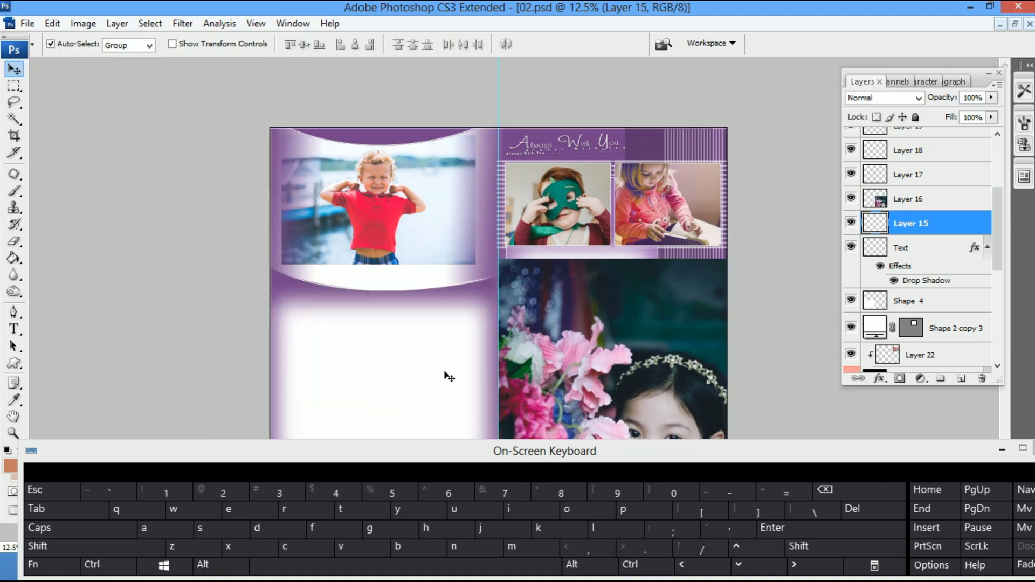
# Paste the toddler photo over the white Shape 4 frame, clip it to that frame and scale it to 133.3%.
pyautogui.hotkey('ctrl', '-')
pyautogui.click(446, 372)
pyautogui.hotkey('ctrl', 'v')
pyautogui.moveTo(471, 315); pyautogui.dragTo(392, 366)
pyautogui.hotkey('ctrl', 'alt', 'g')
pyautogui.hotkey('ctrl', 't')
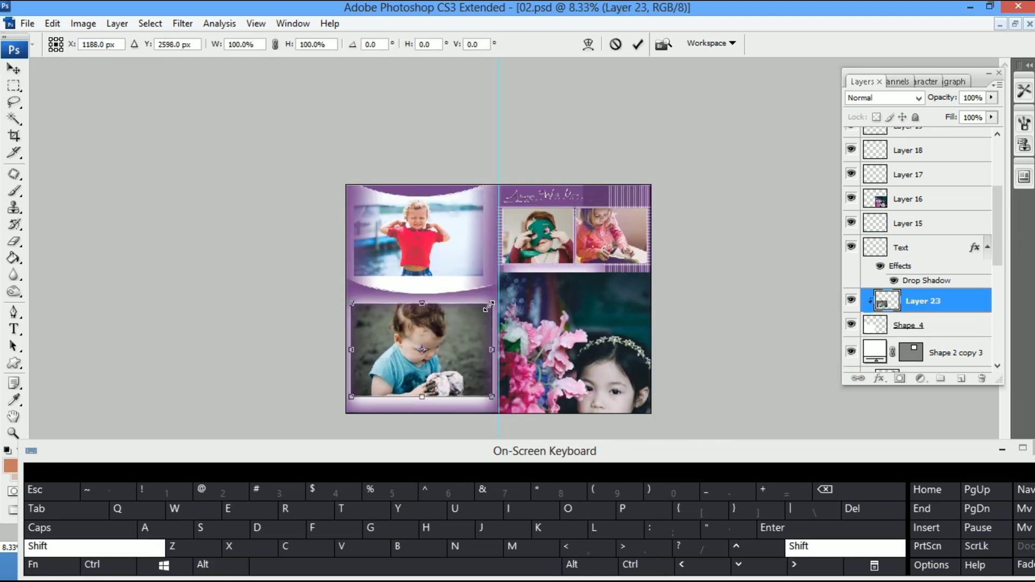
pyautogui.moveTo(492, 303); pyautogui.dragTo(515, 285)
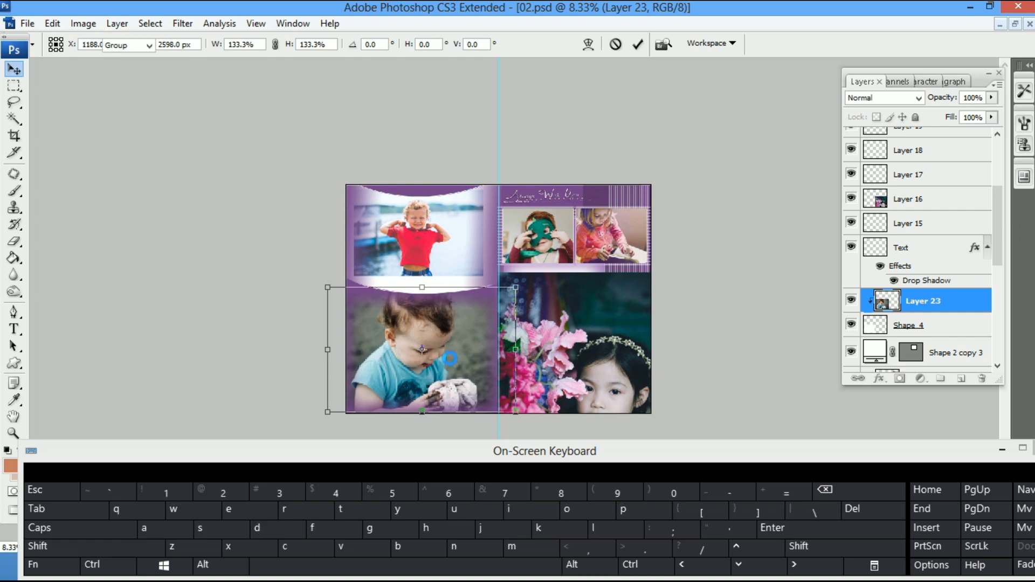
pyautogui.press('Return')
# Enlarge the clipped photo of the boy in the red shirt to 132.8% so it fills its curved frame.
pyautogui.click(451, 258)
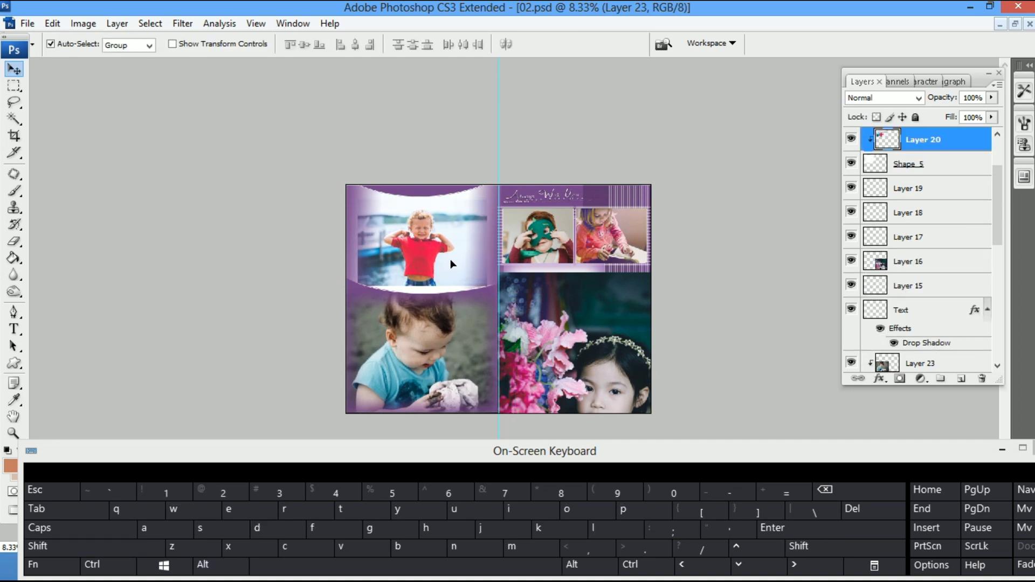
pyautogui.hotkey('ctrl', 't')
pyautogui.moveTo(484, 285); pyautogui.dragTo(509, 311)
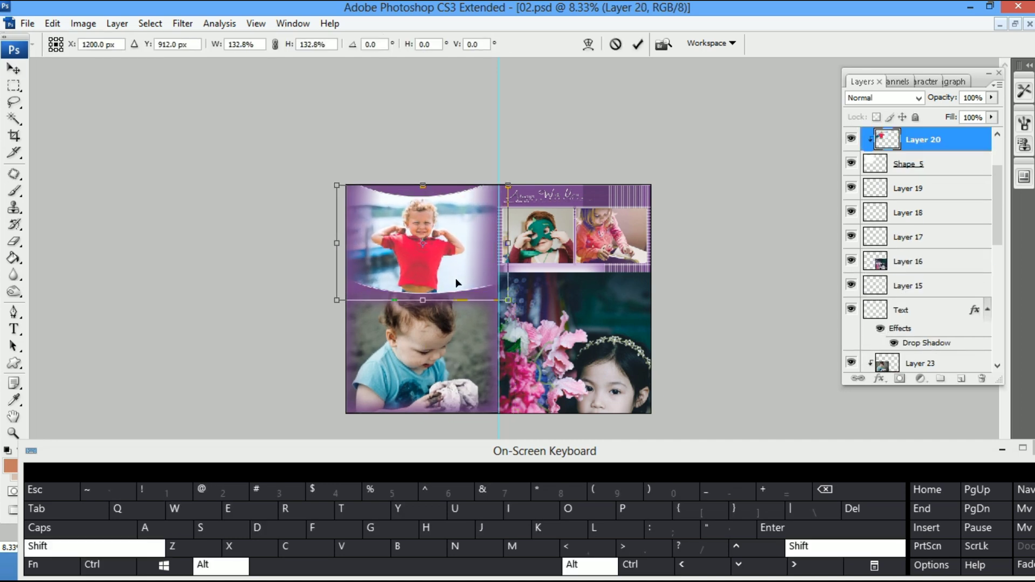
pyautogui.press('Return')
# Scale the flower-girl photo down to 46% over the last empty frame and cut it from its layer.
pyautogui.click(619, 339)
pyautogui.hotkey('ctrl', 't')
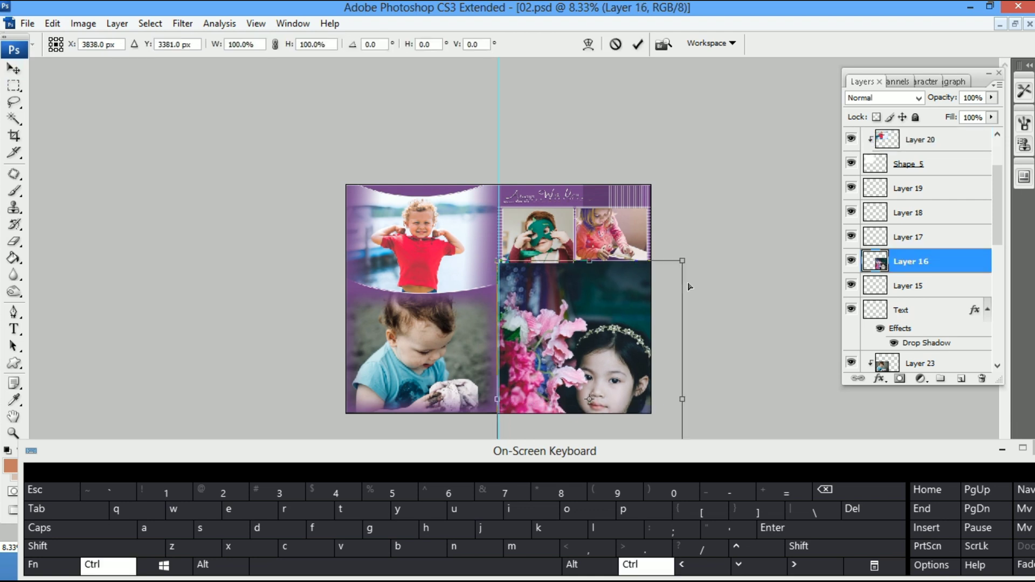
pyautogui.moveTo(693, 263); pyautogui.dragTo(598, 294)
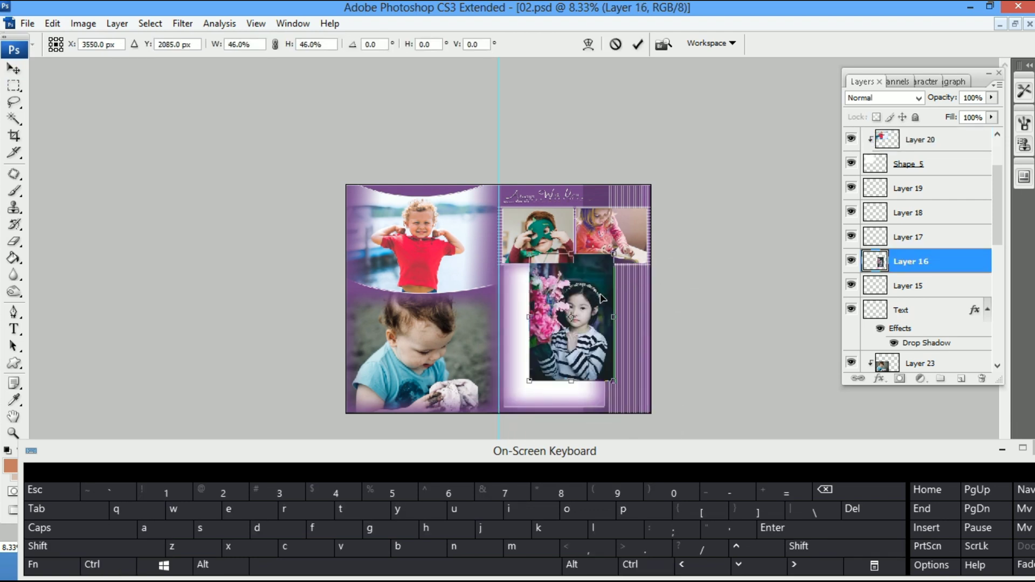
pyautogui.press('Return')
pyautogui.moveTo(573, 358); pyautogui.dragTo(577, 382)
pyautogui.hotkey('ctrl', 'x')
# Paste the flower-girl photo clipped to the Shape 1 frame, scale it to 124.5% and shift it slightly to the right.
pyautogui.click(547, 358)
pyautogui.hotkey('ctrl', 'v')
pyautogui.hotkey('ctrl', 't')
pyautogui.moveTo(598, 269); pyautogui.dragTo(608, 254)
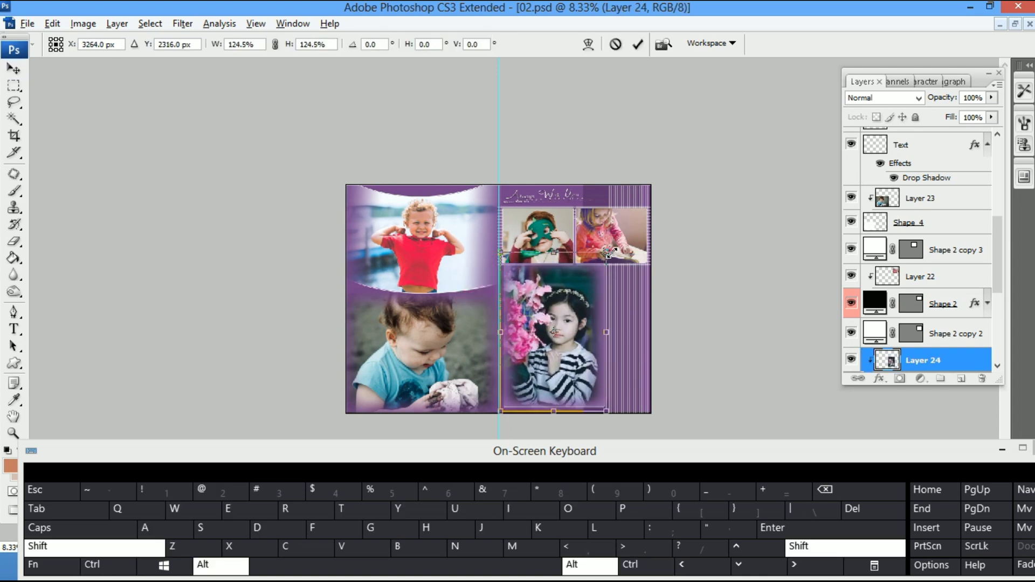
pyautogui.press('Return')
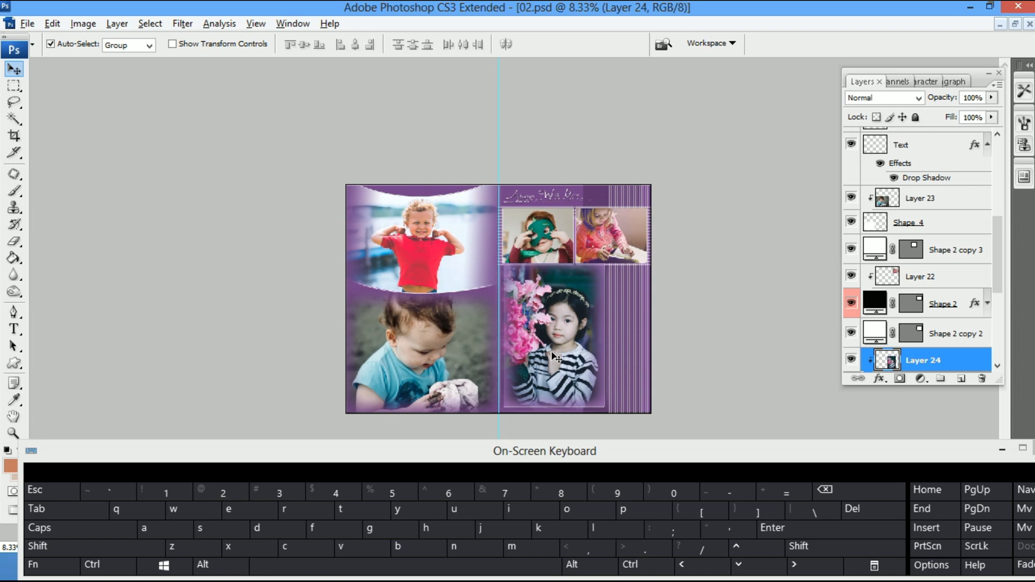
pyautogui.hotkey('ctrl', '0')
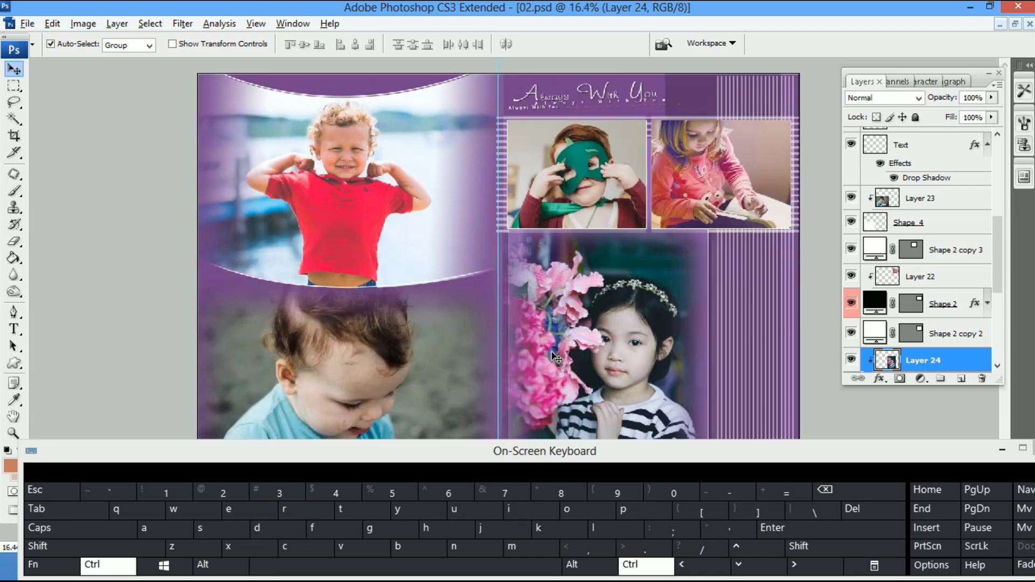
pyautogui.hotkey('ctrl', '-')
pyautogui.moveTo(578, 367); pyautogui.dragTo(600, 370)
# Widen the Shape 1 frame behind the flower-girl photo to 104% and nudge the photo within it.
pyautogui.rightClick(570, 371)
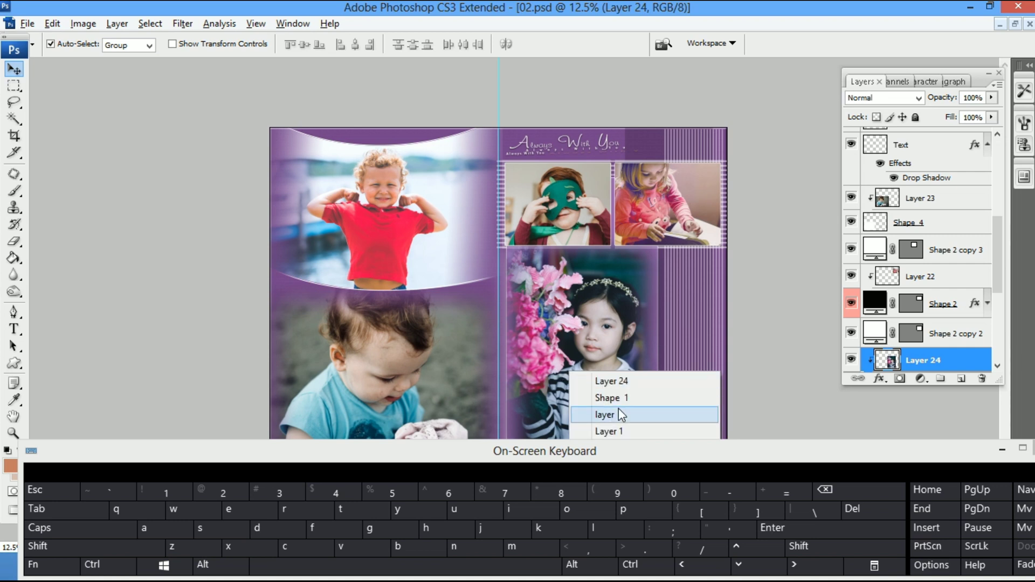
pyautogui.click(619, 415)
pyautogui.rightClick(584, 371)
pyautogui.click(620, 397)
pyautogui.hotkey('ctrl', 't')
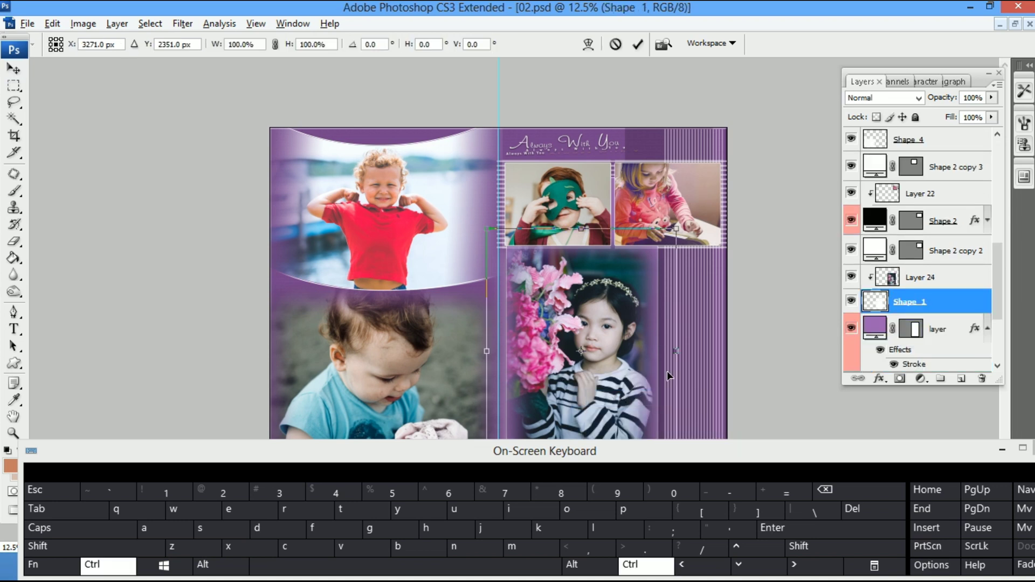
pyautogui.moveTo(678, 353); pyautogui.dragTo(684, 353)
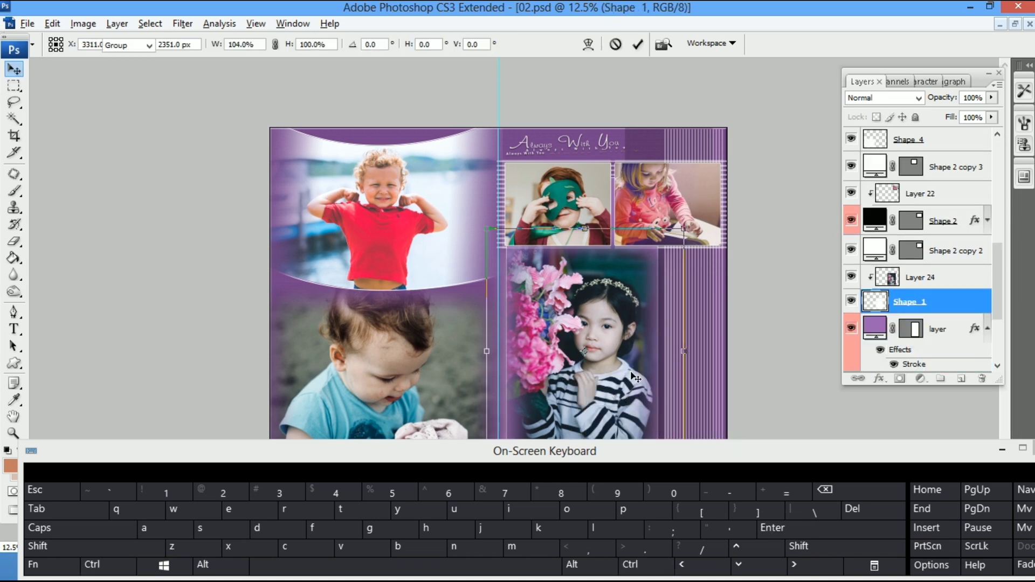
pyautogui.press('Return')
pyautogui.moveTo(610, 372); pyautogui.dragTo(608, 370)
# Fit the whole album page on screen and look over the placed photos.
pyautogui.press('z')
pyautogui.rightClick(575, 364)
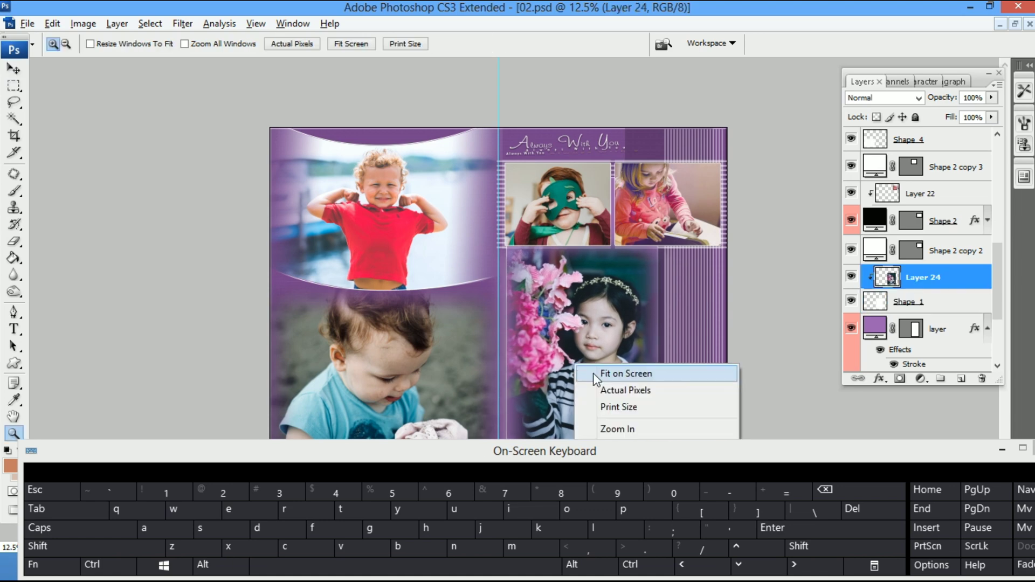
pyautogui.click(595, 374)
pyautogui.click(597, 347)
pyautogui.rightClick(585, 338)
pyautogui.click(598, 349)
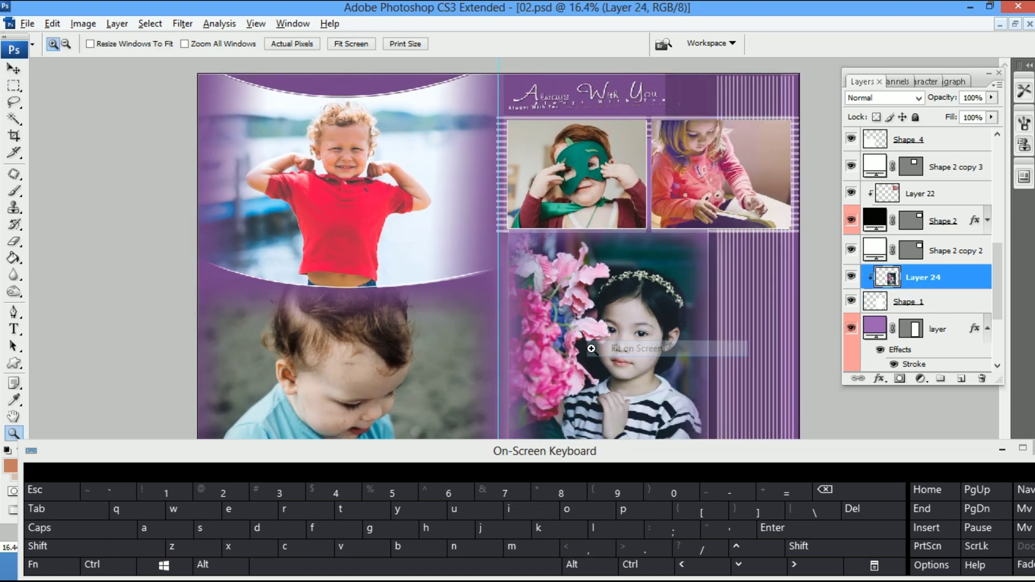
pyautogui.rightClick(580, 342)
pyautogui.click(598, 353)
pyautogui.rightClick(593, 351)
pyautogui.click(599, 362)
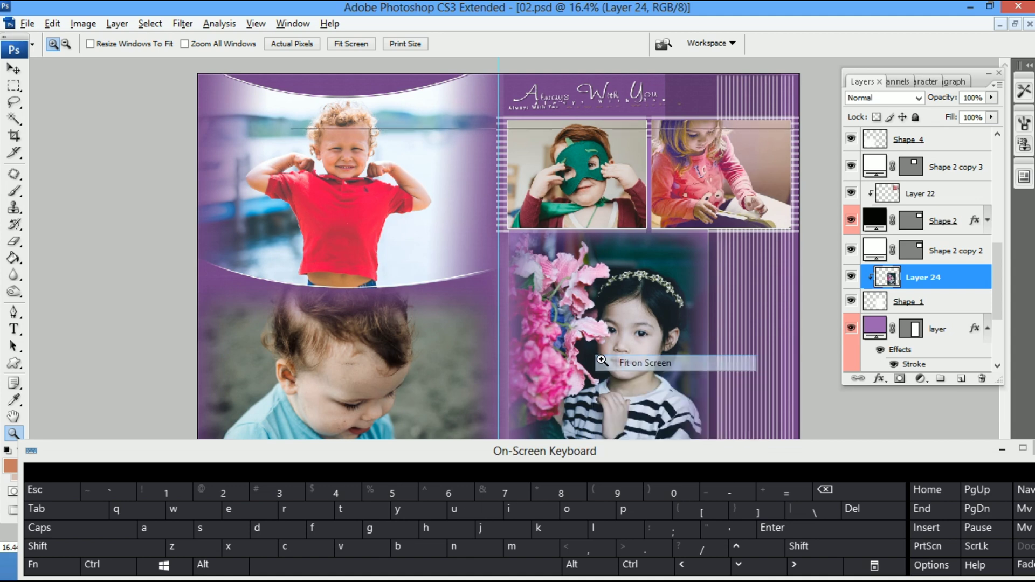
pyautogui.click(596, 357)
pyautogui.rightClick(597, 354)
pyautogui.click(612, 369)
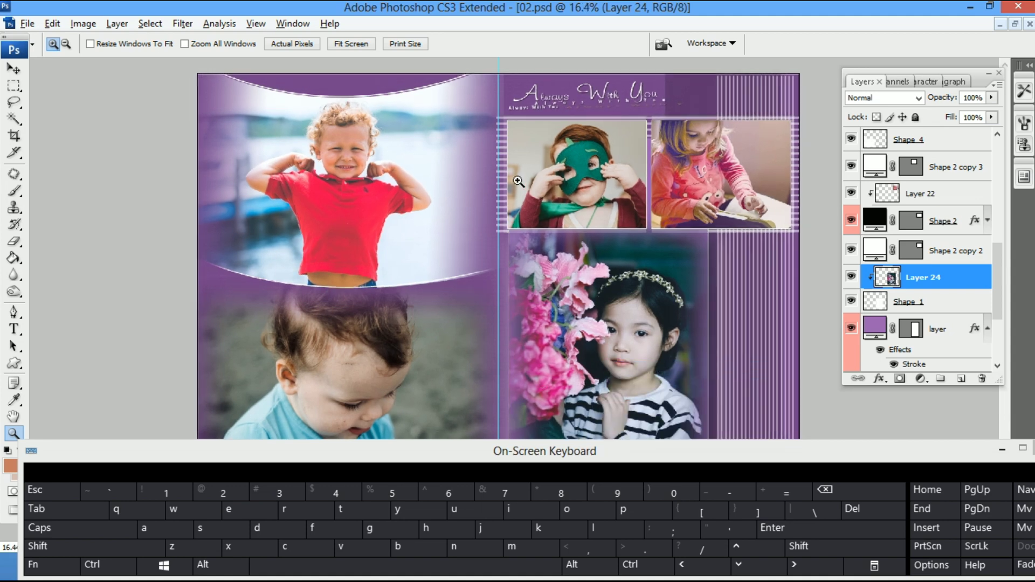
# Apply Hue/Saturation to the purple background Layer 1 with Lightness +20 and Saturation +21.
pyautogui.press('v')
pyautogui.rightClick(398, 87)
pyautogui.click(430, 95)
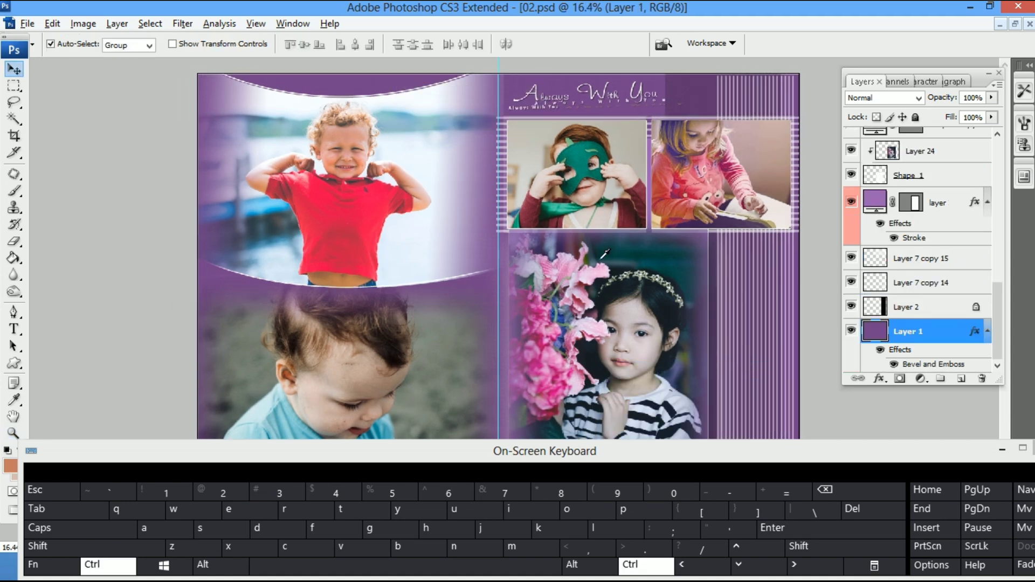
pyautogui.hotkey('ctrl', 'u')
pyautogui.moveTo(746, 326); pyautogui.dragTo(758, 274)
pyautogui.click(792, 426)
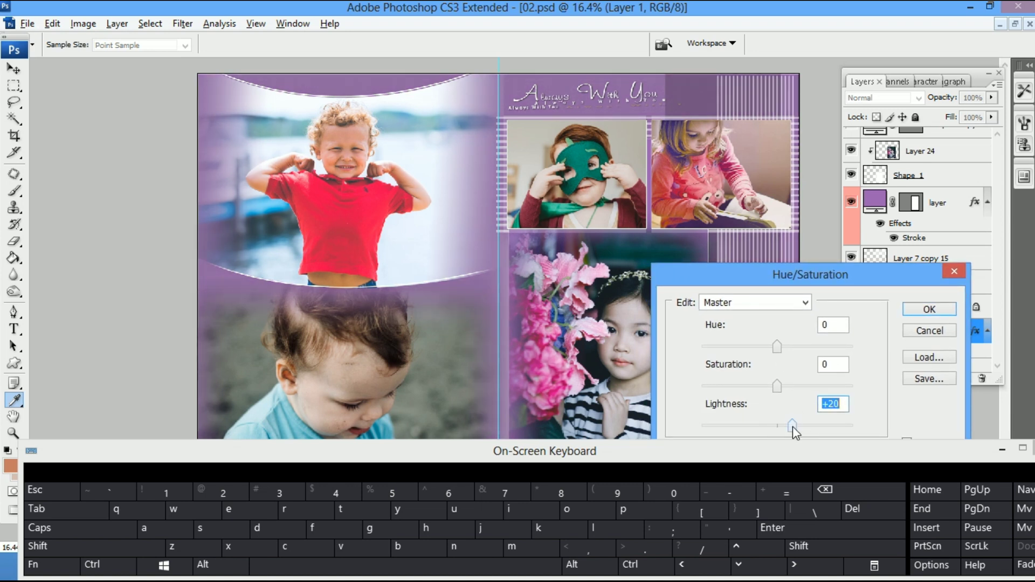
pyautogui.click(798, 385)
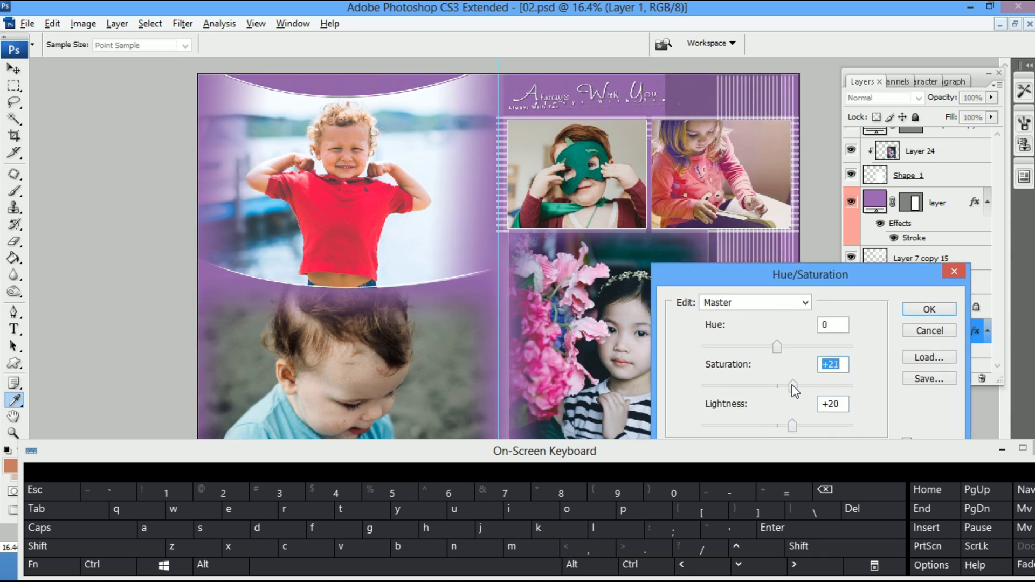
pyautogui.press('Return')
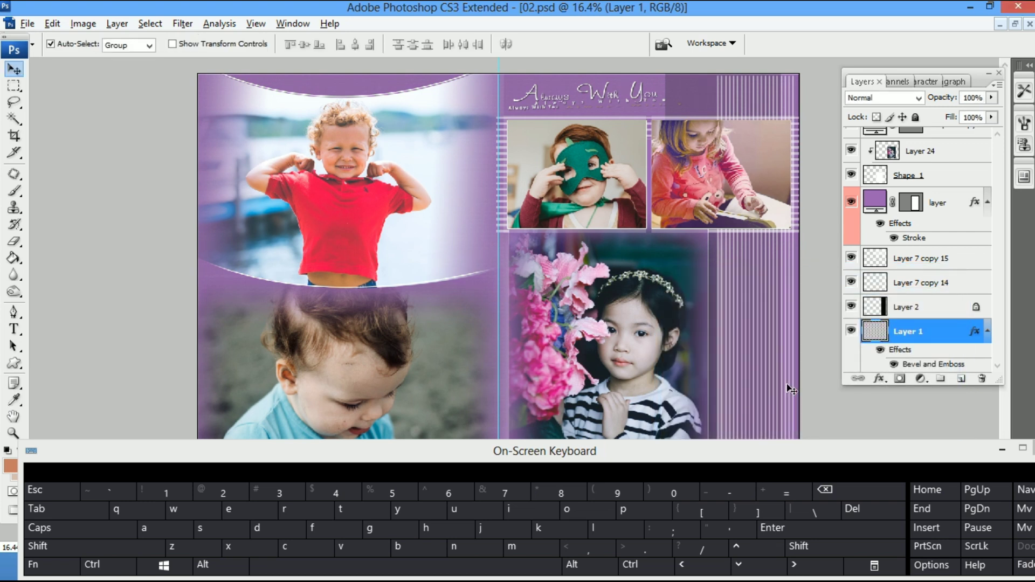
# Examine the flower-girl photo and its blended edges against the recoloured background up close.
pyautogui.press('z')
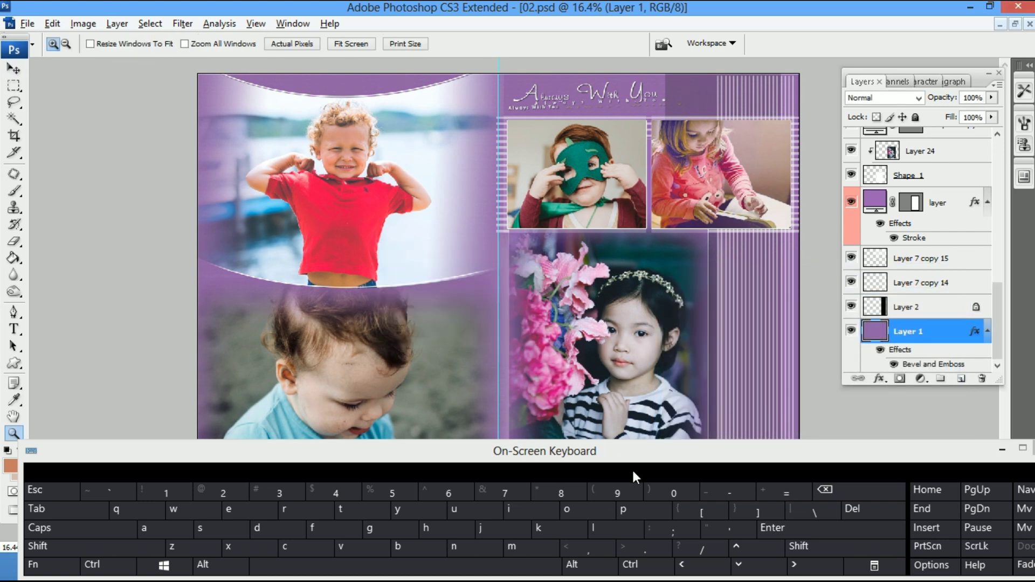
pyautogui.moveTo(632, 454); pyautogui.dragTo(561, 483)
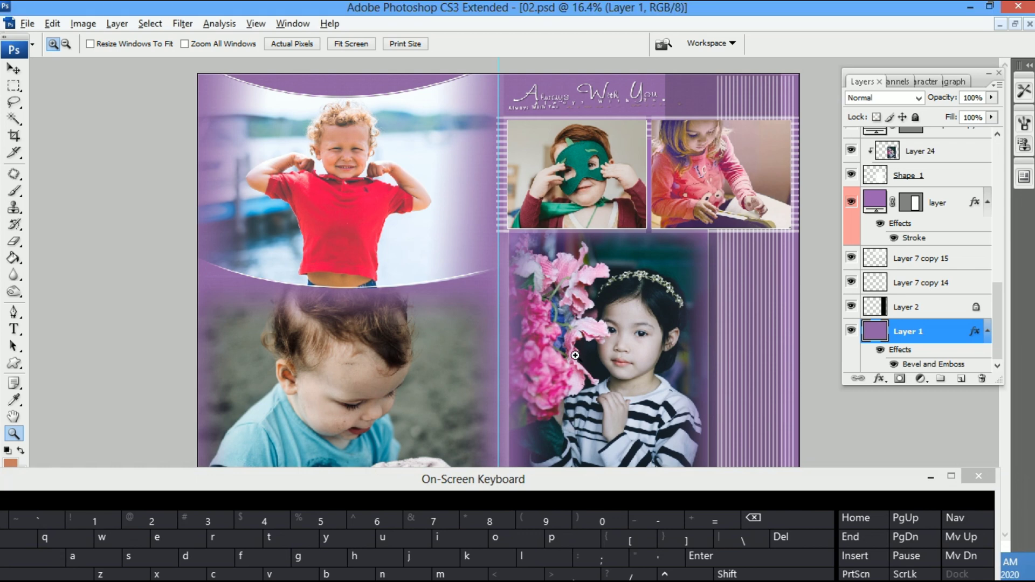
pyautogui.click(626, 369)
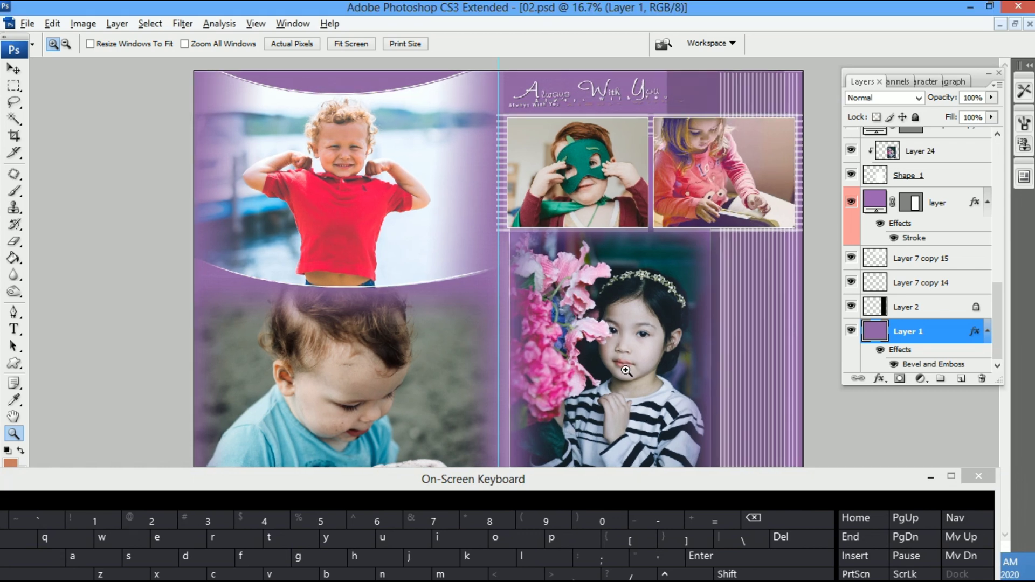
pyautogui.click(625, 369)
pyautogui.moveTo(632, 355); pyautogui.dragTo(628, 386)
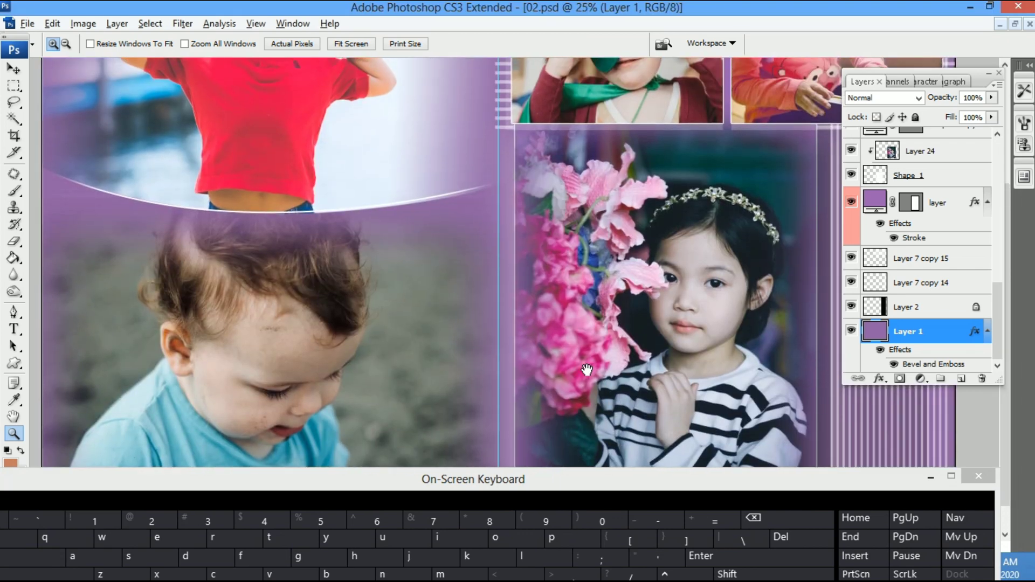
pyautogui.press('v')
pyautogui.click(666, 343)
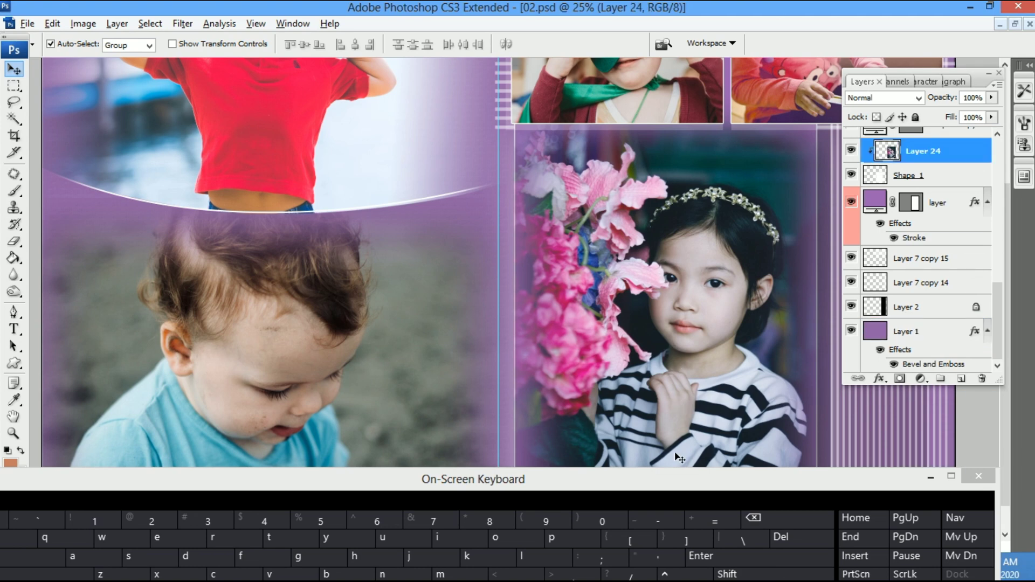
# Move the On-Screen Keyboard out of the way and check the fitted album page, then its details at higher magnification.
pyautogui.moveTo(671, 483); pyautogui.dragTo(406, 399)
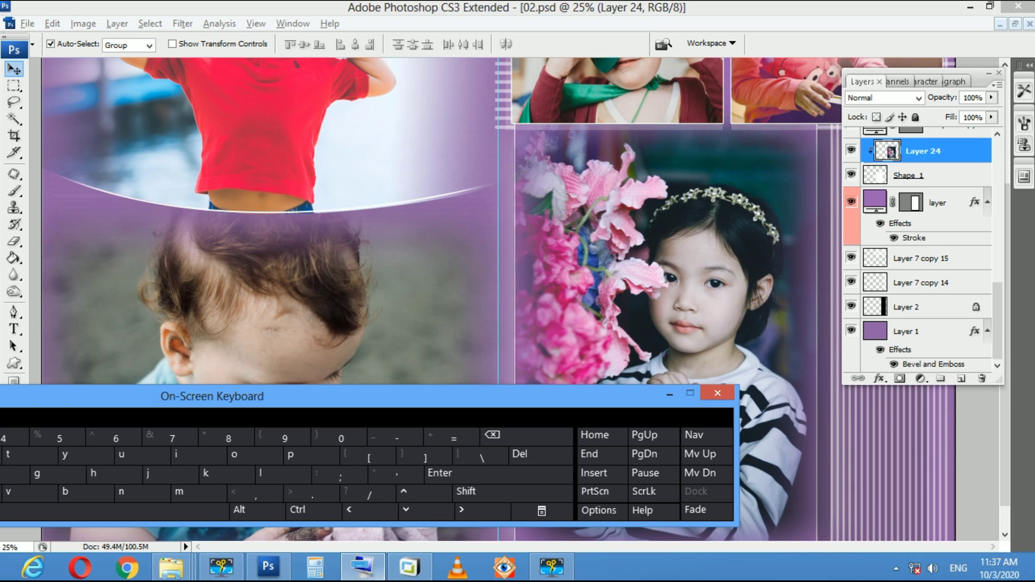
pyautogui.click(896, 570)
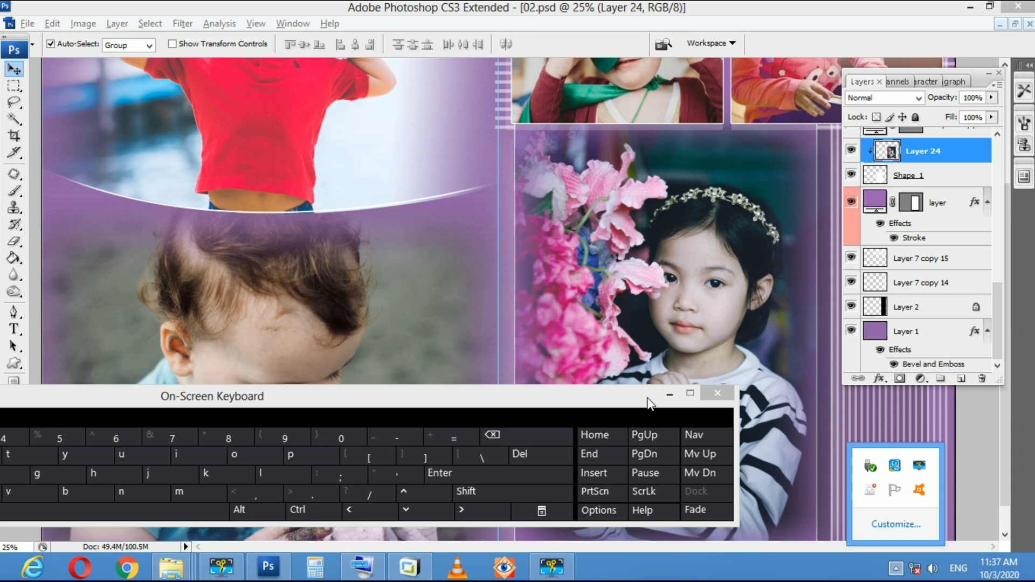
pyautogui.moveTo(650, 404); pyautogui.dragTo(707, 491)
pyautogui.click(14, 434)
pyautogui.rightClick(449, 272)
pyautogui.click(534, 293)
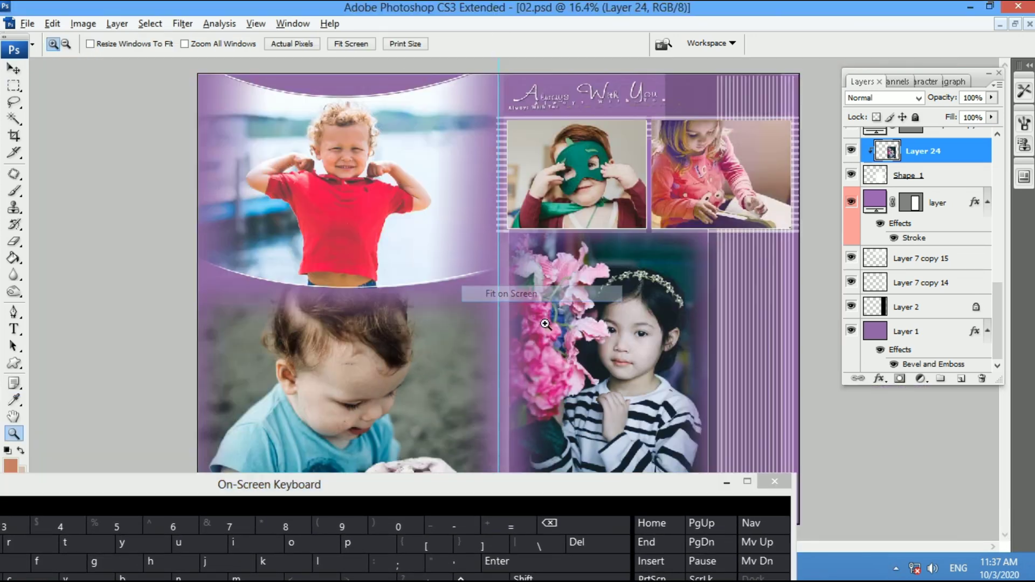
pyautogui.click(640, 379)
pyautogui.click(626, 340)
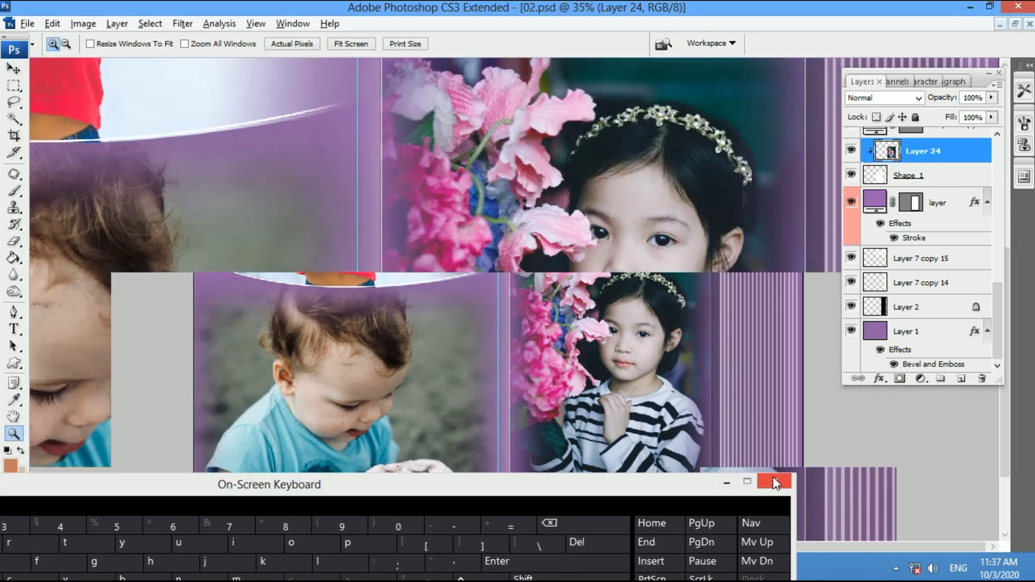
# Apply Replace Color to the flower-girl photo on Layer 24, sampling her pale facial skin and setting Saturation to -90.
pyautogui.press('v')
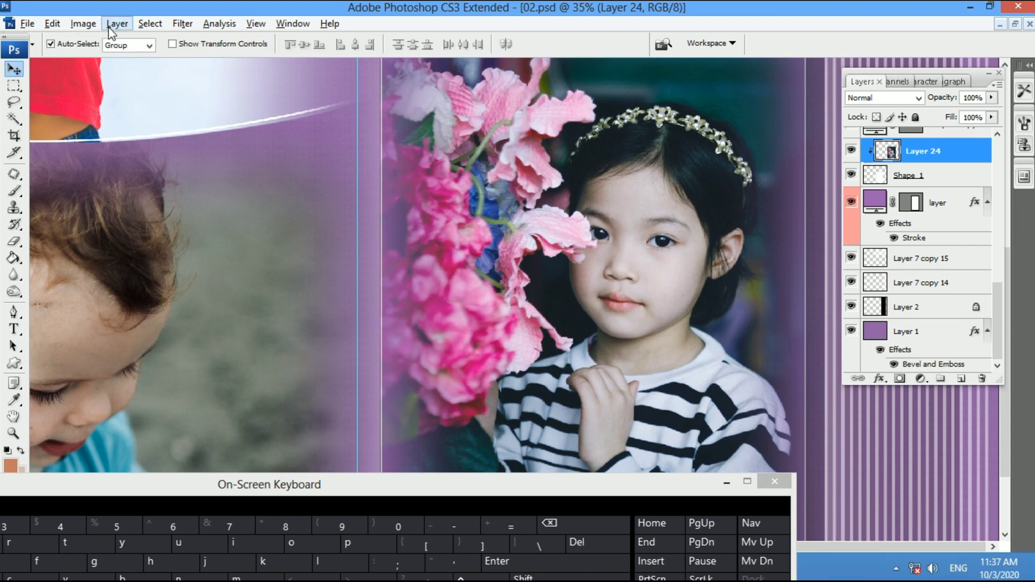
pyautogui.click(83, 23)
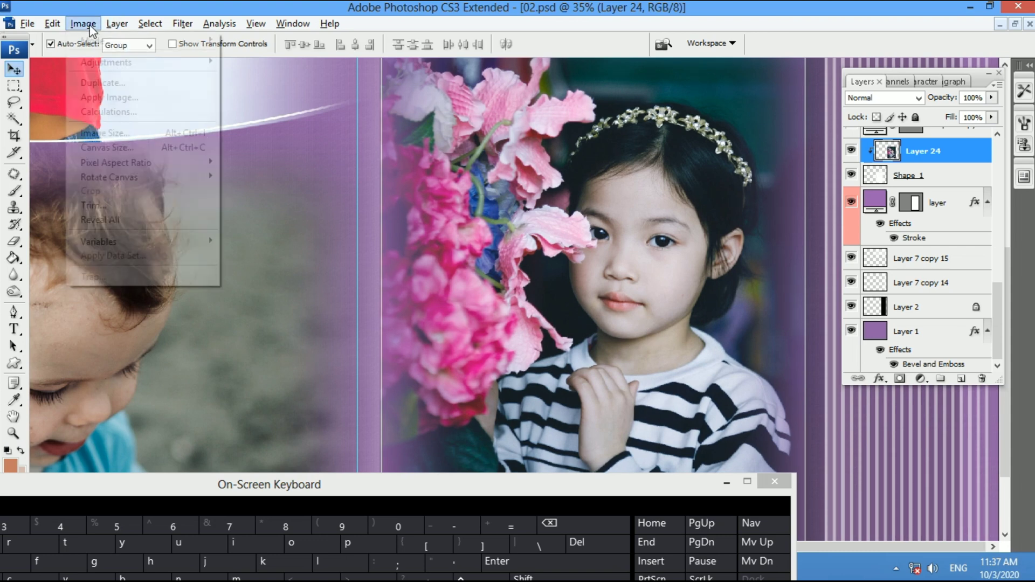
pyautogui.moveTo(156, 70)
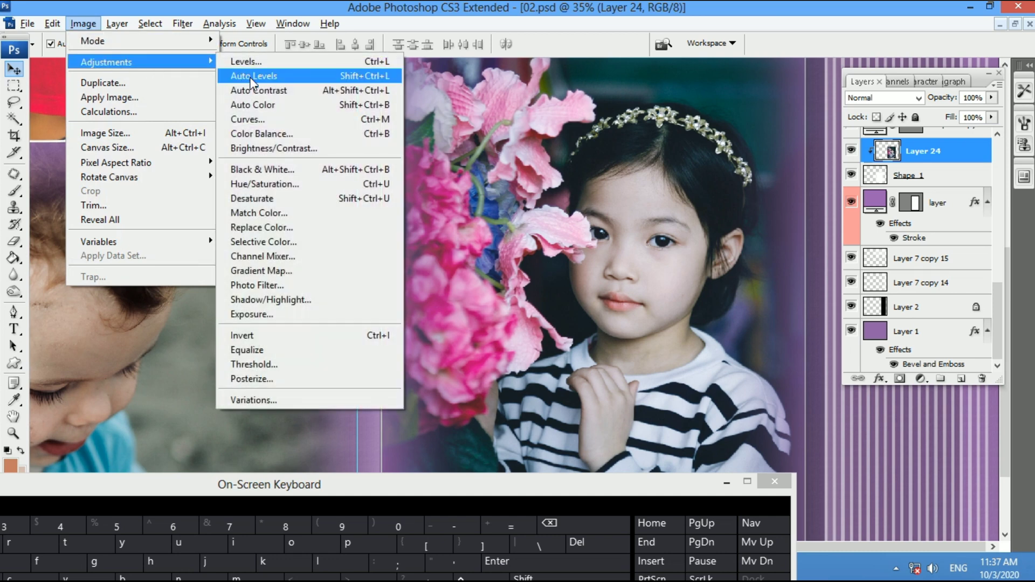
pyautogui.click(288, 226)
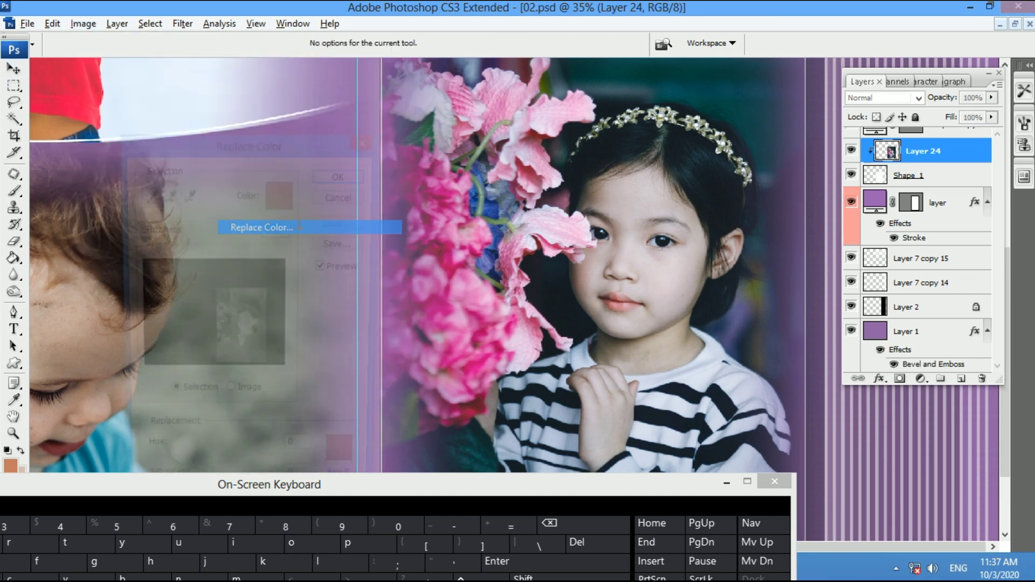
pyautogui.click(258, 330)
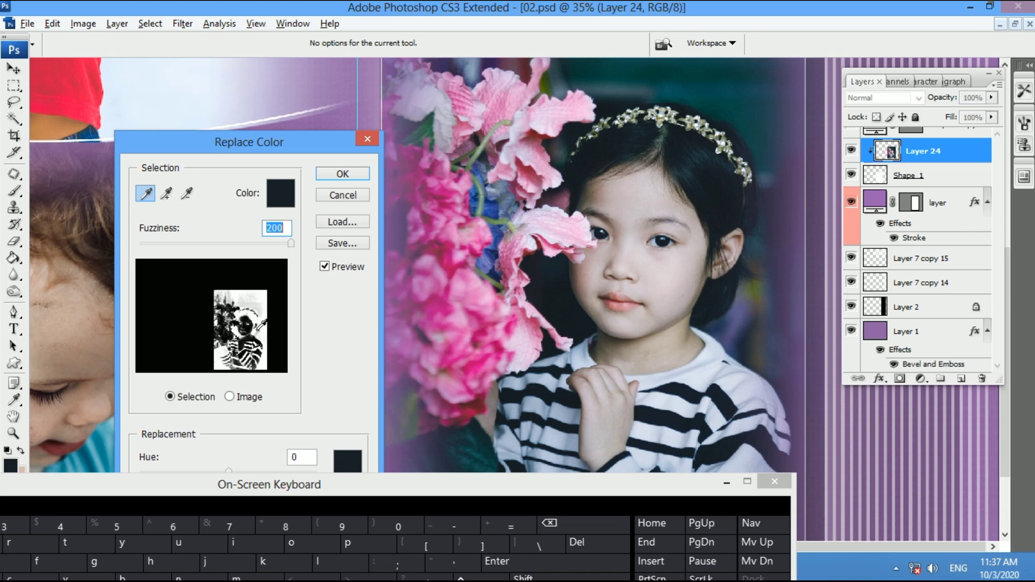
pyautogui.click(671, 290)
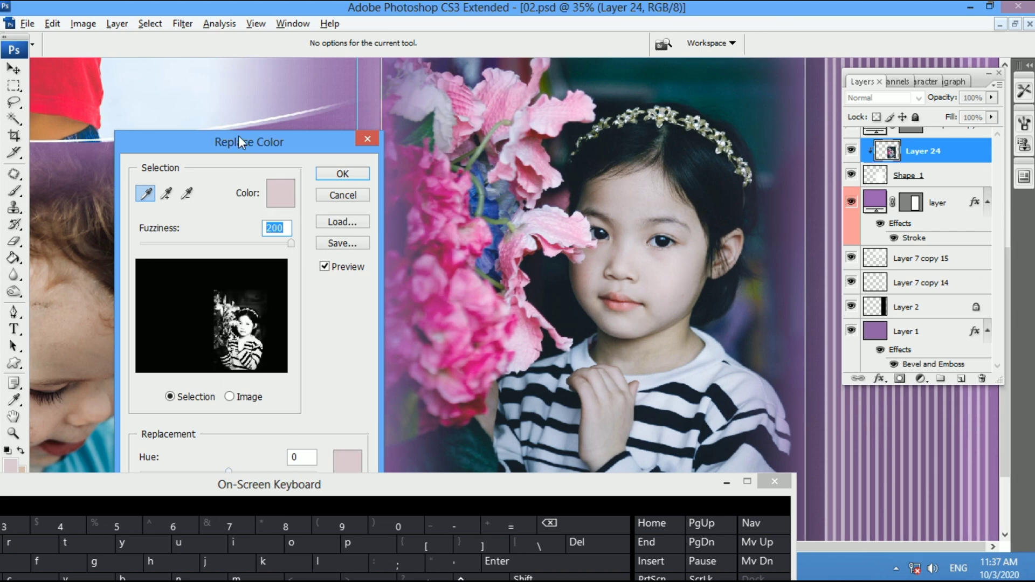
pyautogui.moveTo(238, 141); pyautogui.dragTo(244, 63)
pyautogui.moveTo(219, 426); pyautogui.dragTo(158, 427)
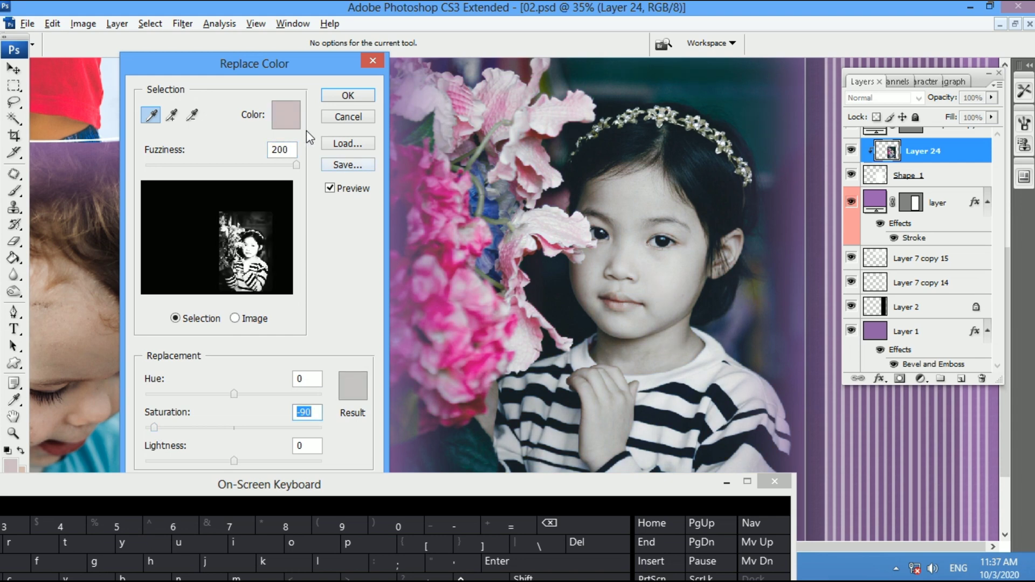
pyautogui.click(346, 96)
# Minimize the On-Screen Keyboard, hide the panels and check the whole album page fitted on screen.
pyautogui.rightClick(561, 278)
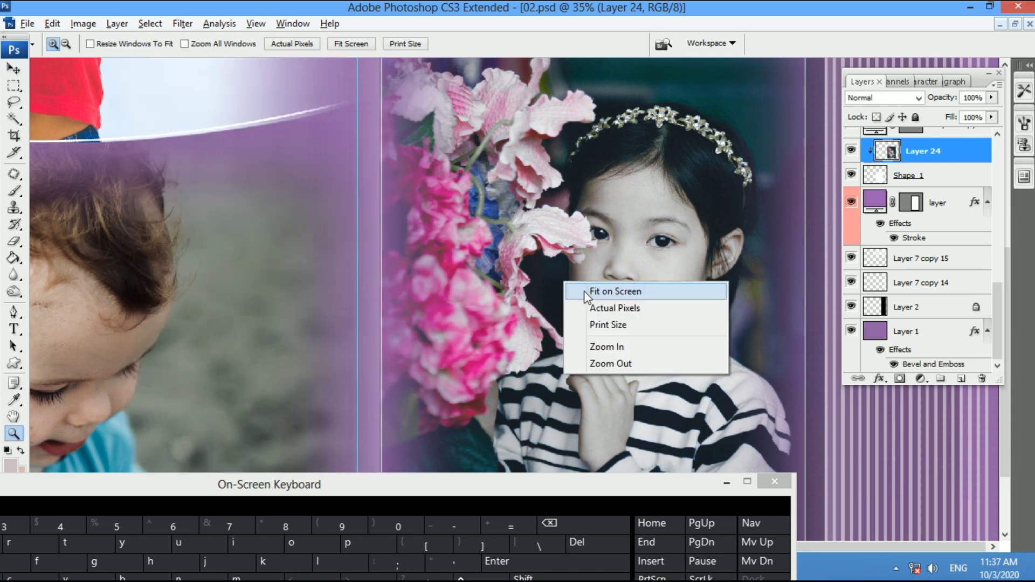
pyautogui.click(582, 291)
pyautogui.rightClick(580, 367)
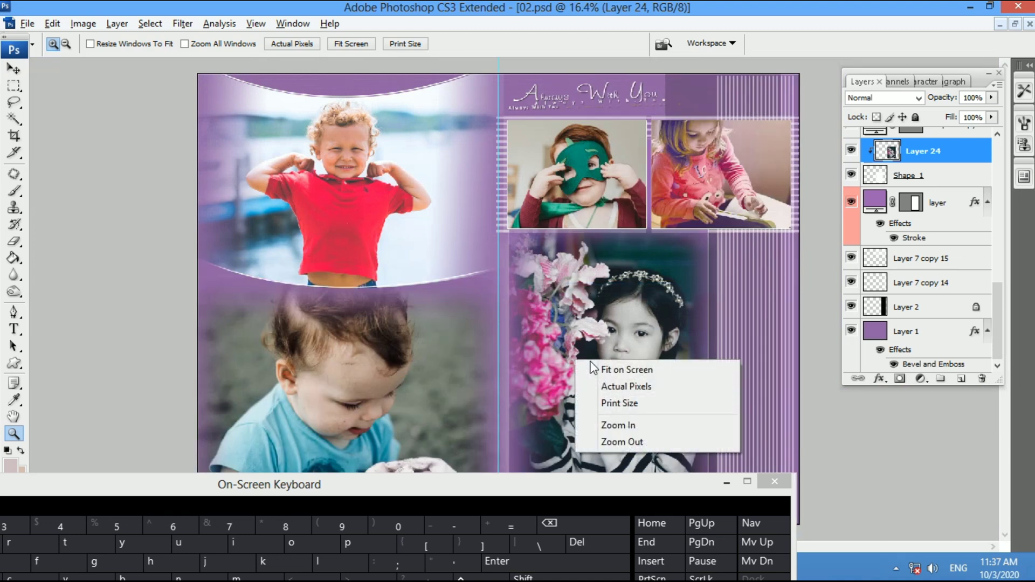
pyautogui.click(592, 369)
pyautogui.click(726, 482)
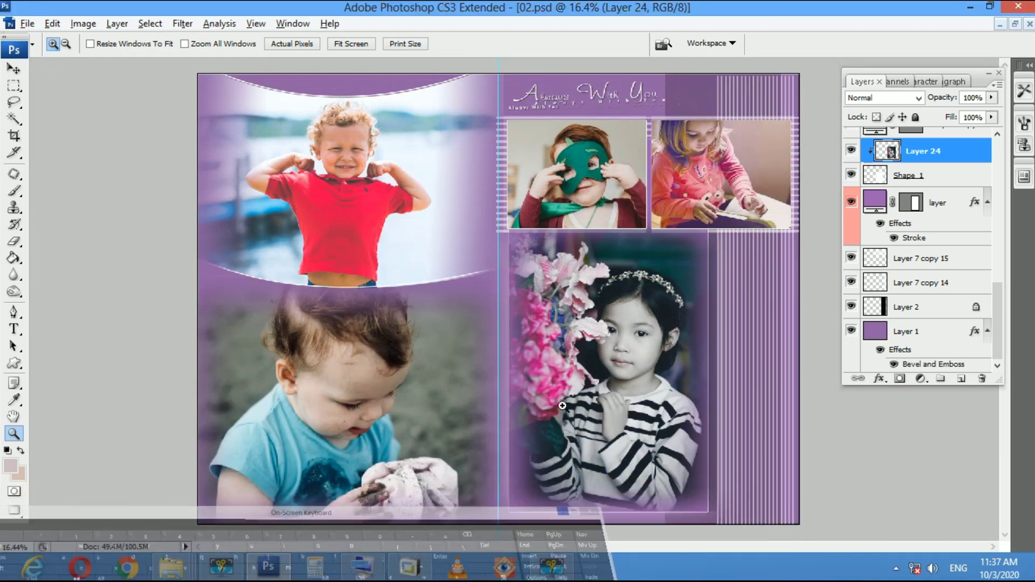
pyautogui.rightClick(584, 330)
pyautogui.click(603, 341)
pyautogui.press('Tab')
pyautogui.rightClick(567, 336)
pyautogui.click(581, 348)
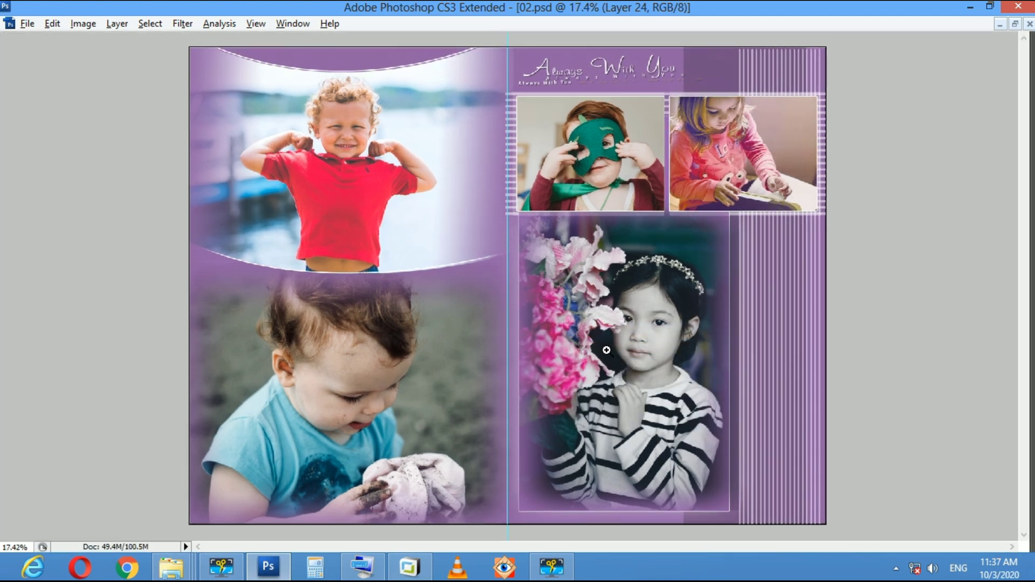
pyautogui.rightClick(607, 351)
pyautogui.click(628, 363)
# Select the vertical stripes on Layer 7 copy 14 up close, lower their opacity and return to the full page.
pyautogui.moveTo(785, 341); pyautogui.dragTo(719, 272)
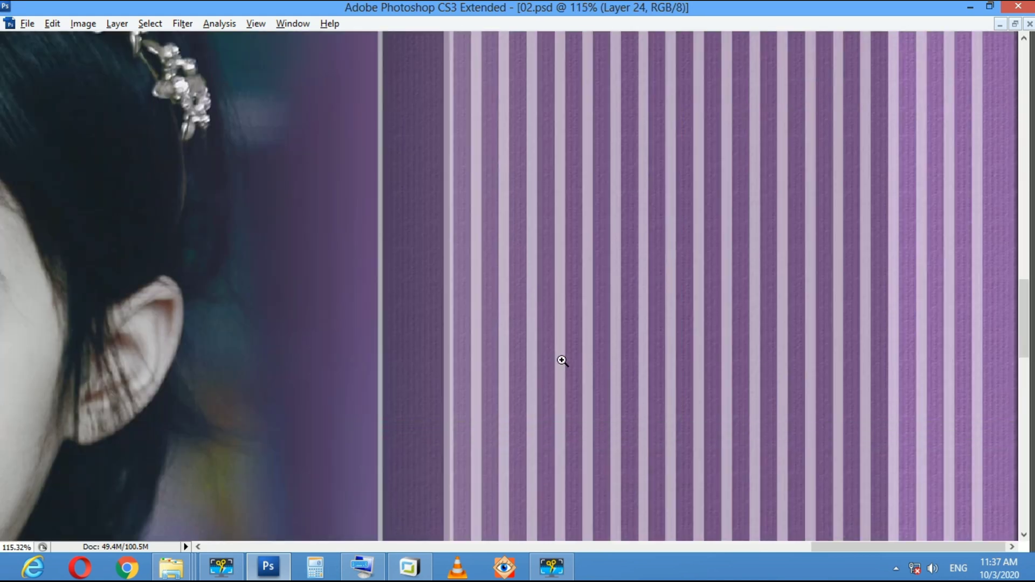
pyautogui.keyDown('ctrl'); pyautogui.click(504, 328); pyautogui.keyUp('ctrl')
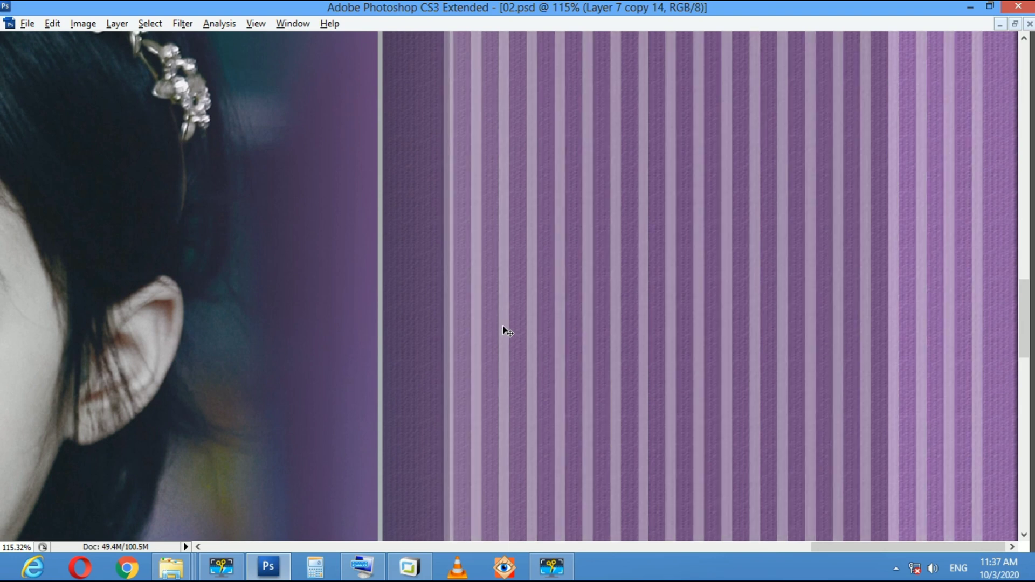
pyautogui.hotkey('ctrl', '0')
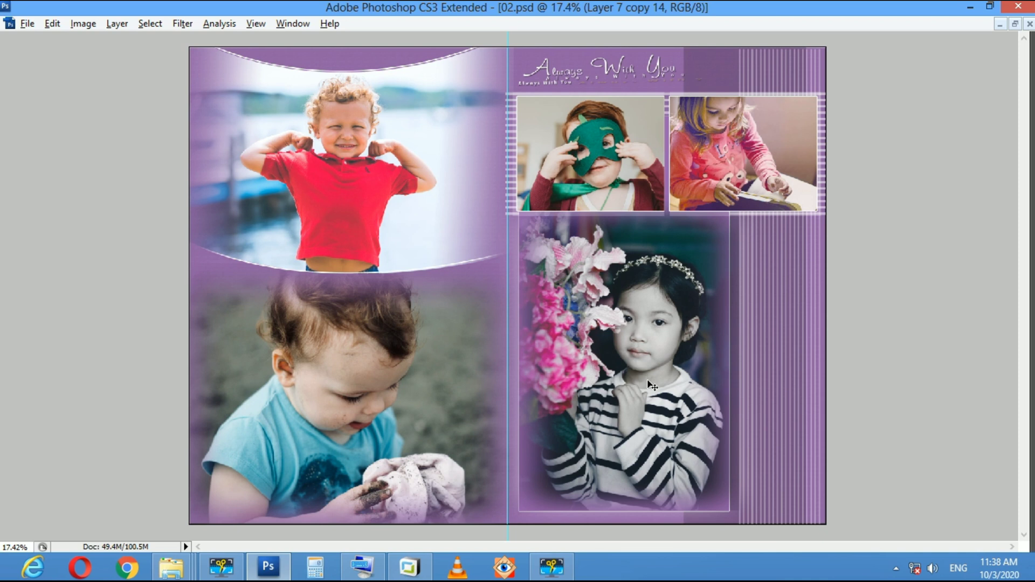
# Select the flower-girl photo layer, Layer 24, and merge the page's visible layers into it.
pyautogui.rightClick(578, 376)
pyautogui.click(596, 396)
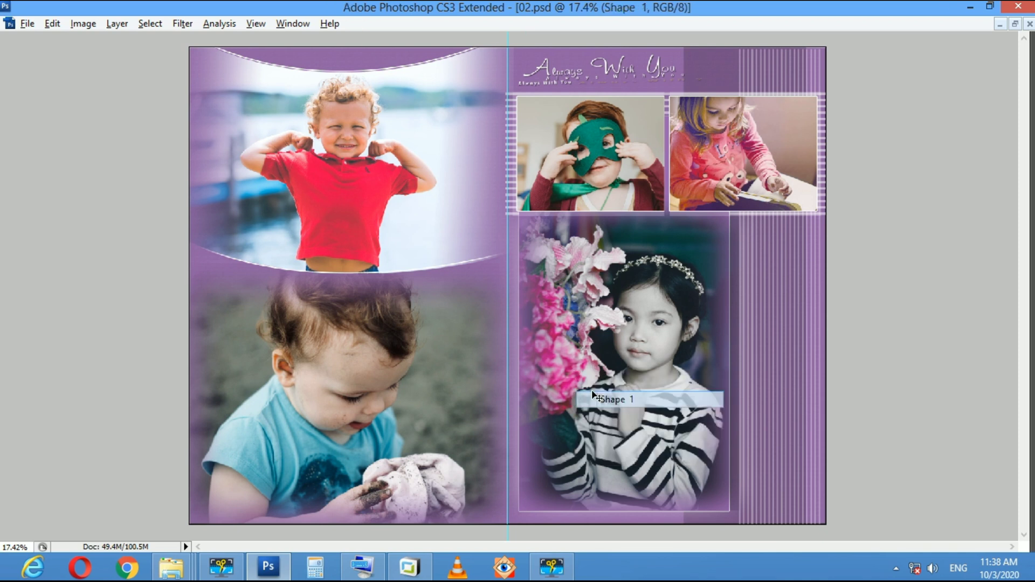
pyautogui.keyDown('ctrl'); pyautogui.click(632, 426); pyautogui.keyUp('ctrl')
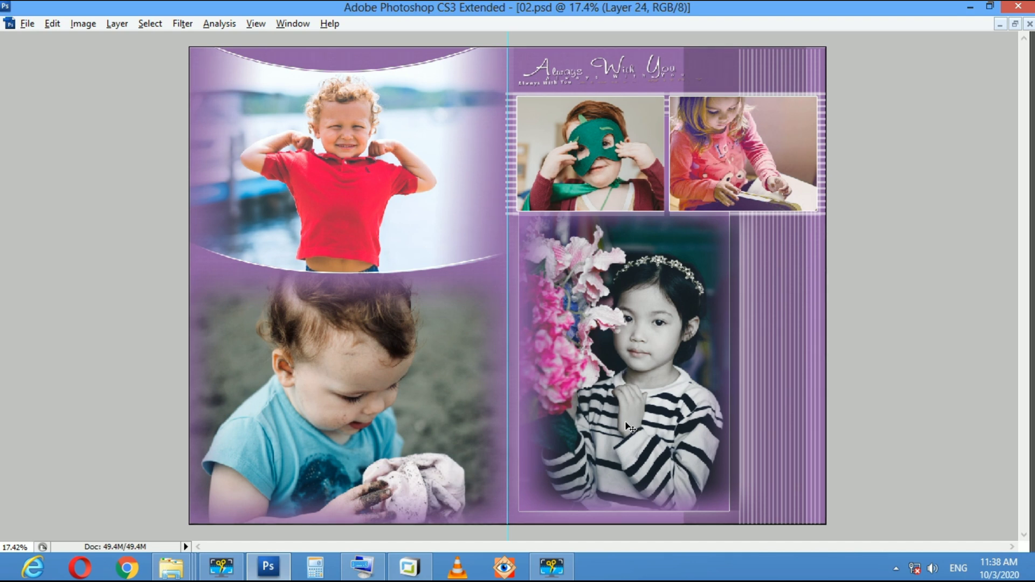
# Brighten the merged page with Levels at a midtone of 1.09 and adjust its colour with Hue/Saturation.
pyautogui.hotkey('ctrl', 'l')
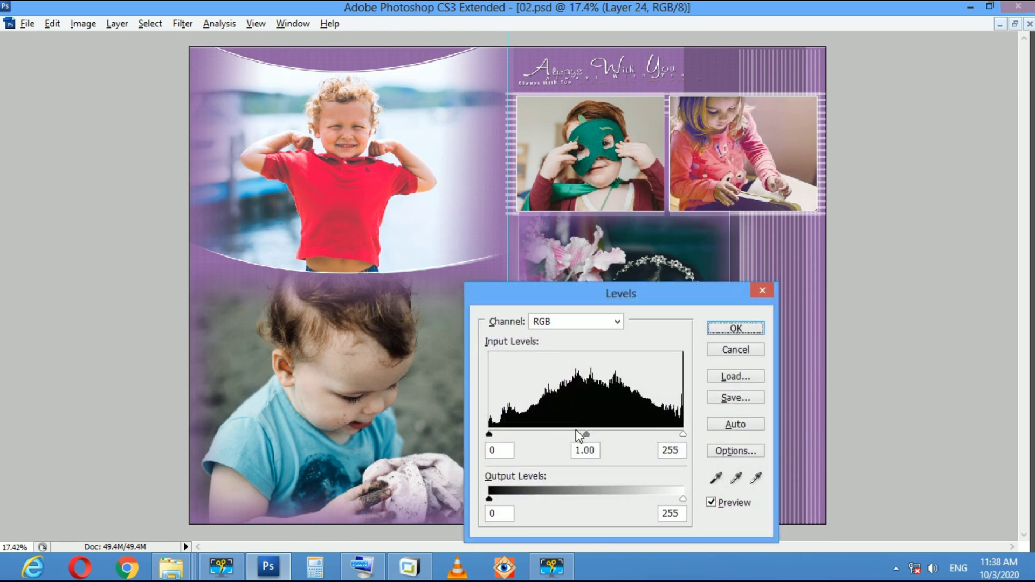
pyautogui.moveTo(578, 434); pyautogui.dragTo(580, 434)
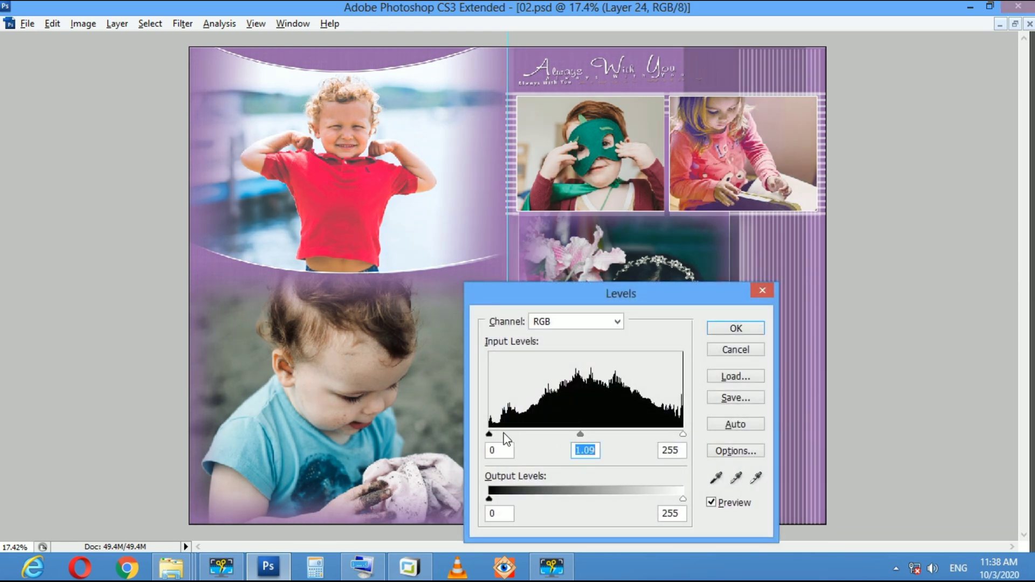
pyautogui.press('Return')
pyautogui.hotkey('ctrl', 'u')
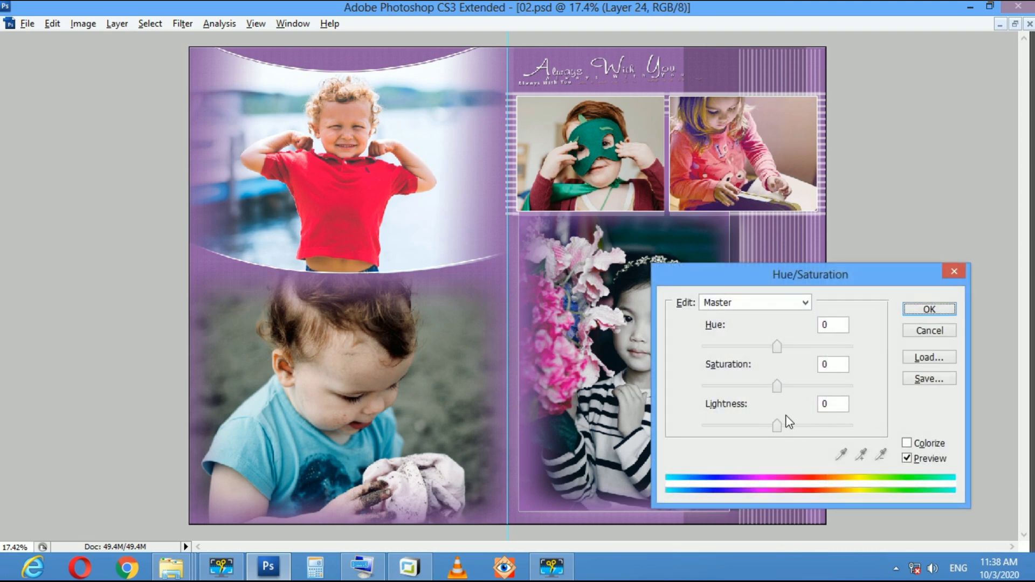
pyautogui.press('Return')
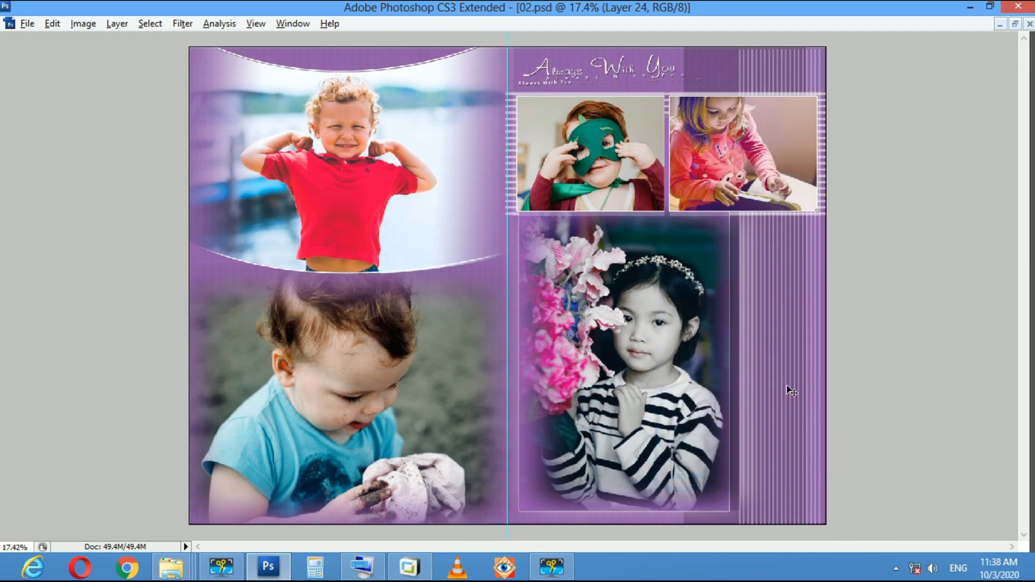
# Select the upper part of the page including the whole red-shirt boy photo and brighten it slightly with Curves.
pyautogui.moveTo(182, 48); pyautogui.dragTo(852, 249)
pyautogui.hotkey('ctrl', 'm')
pyautogui.press('Escape')
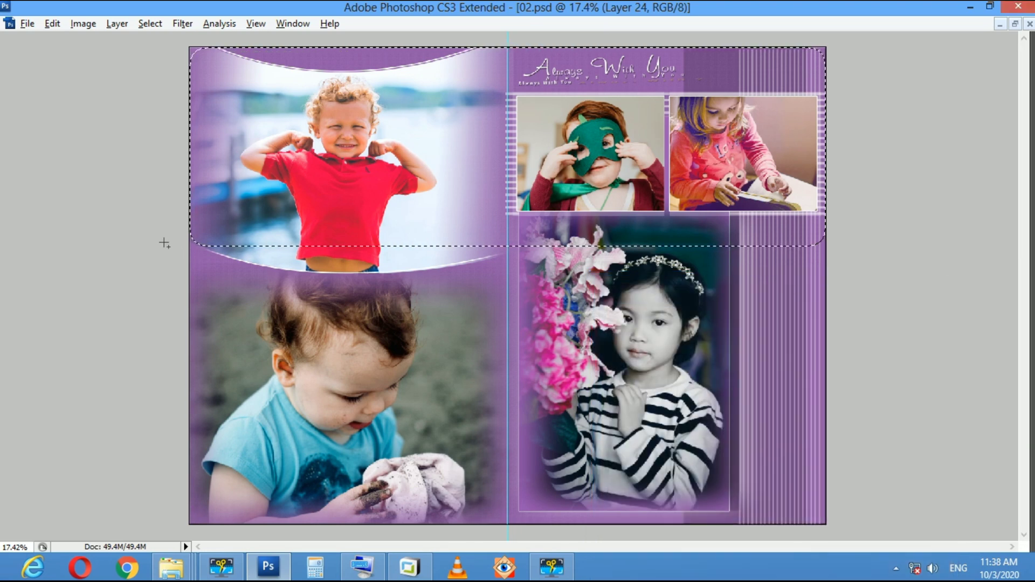
pyautogui.moveTo(141, 212); pyautogui.dragTo(522, 284)
pyautogui.hotkey('ctrl', 'm')
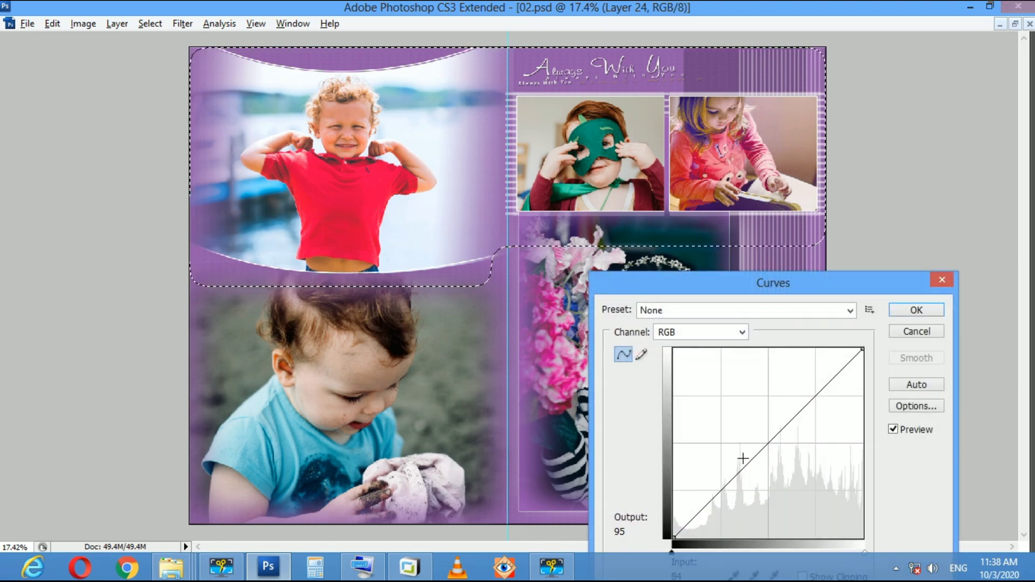
pyautogui.moveTo(742, 458); pyautogui.dragTo(749, 451)
pyautogui.press('Return')
# Apply Color Balance levels -16, 0 and +15 to the midtones of the selected upper area, and deselect it.
pyautogui.hotkey('ctrl', 'b')
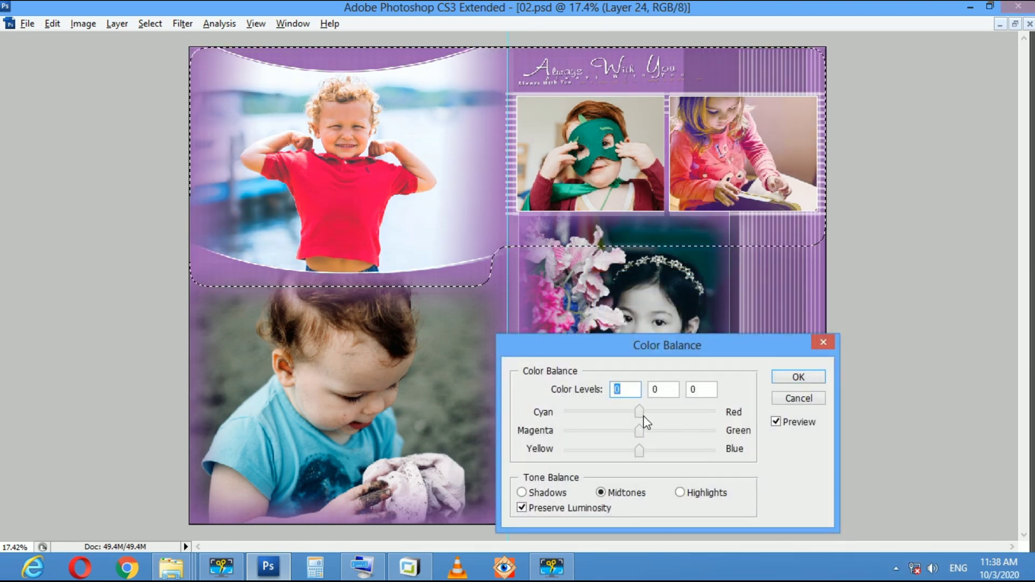
pyautogui.moveTo(642, 416); pyautogui.dragTo(626, 418)
pyautogui.click(647, 452)
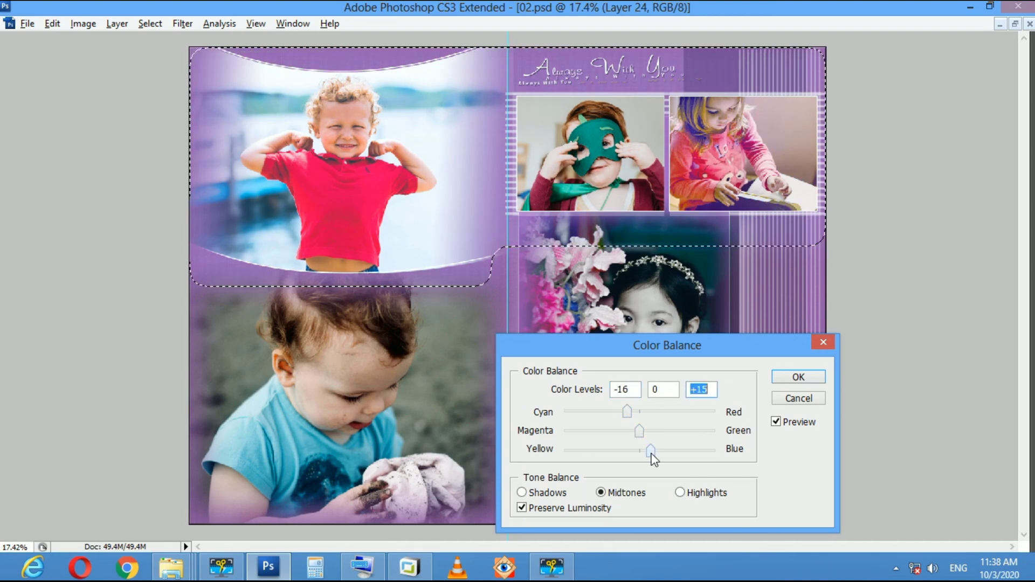
pyautogui.press('Return')
pyautogui.hotkey('ctrl', 'd')
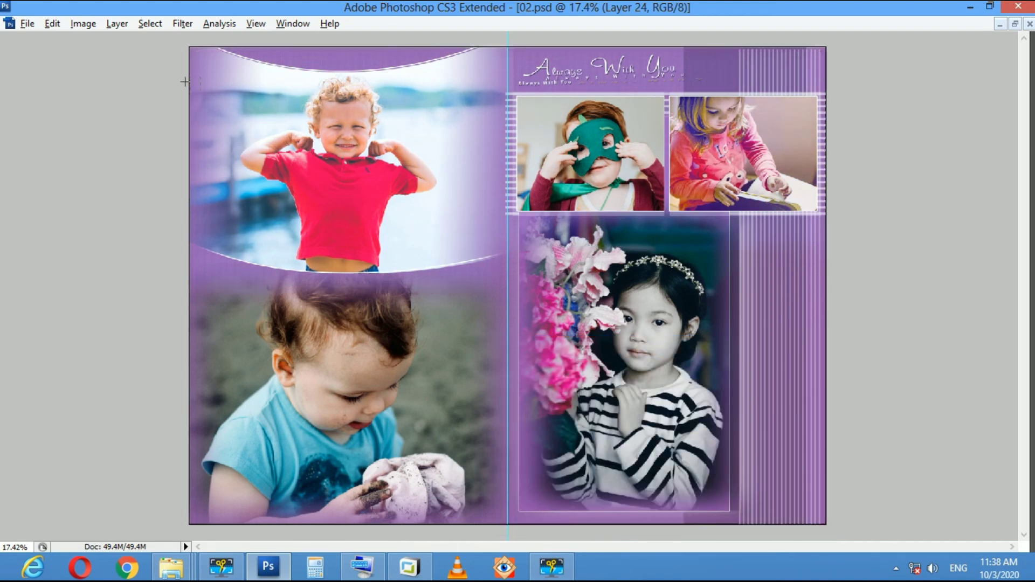
# Select the red-shirt boy photo, shift its midtones to -21 cyan and towards blue with Color Balance, and deselect.
pyautogui.moveTo(190, 78); pyautogui.dragTo(457, 280)
pyautogui.hotkey('ctrl', 'b')
pyautogui.moveTo(639, 411); pyautogui.dragTo(623, 412)
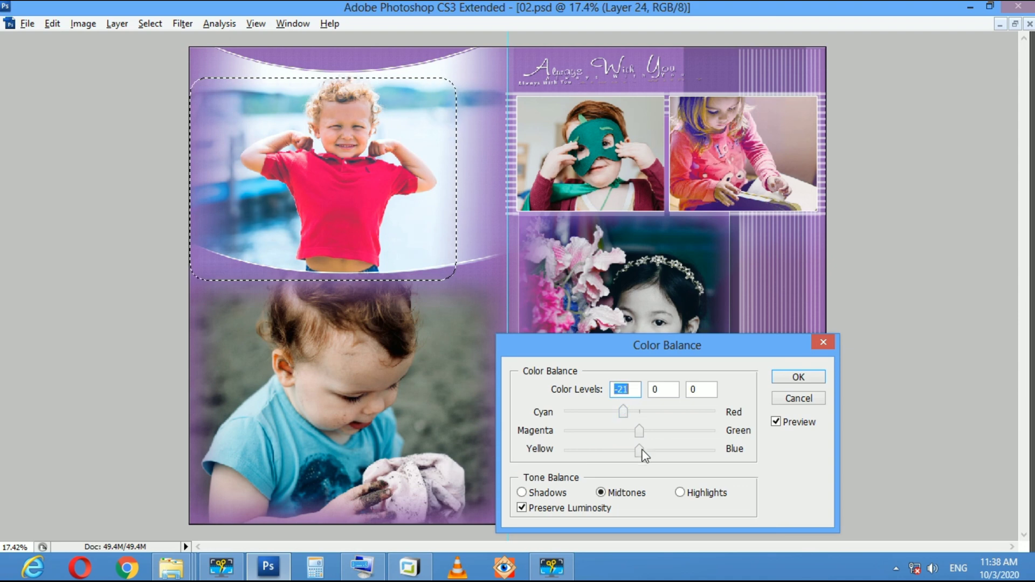
pyautogui.click(645, 452)
pyautogui.press('Return')
pyautogui.hotkey('ctrl', 'd')
pyautogui.rightClick(441, 317)
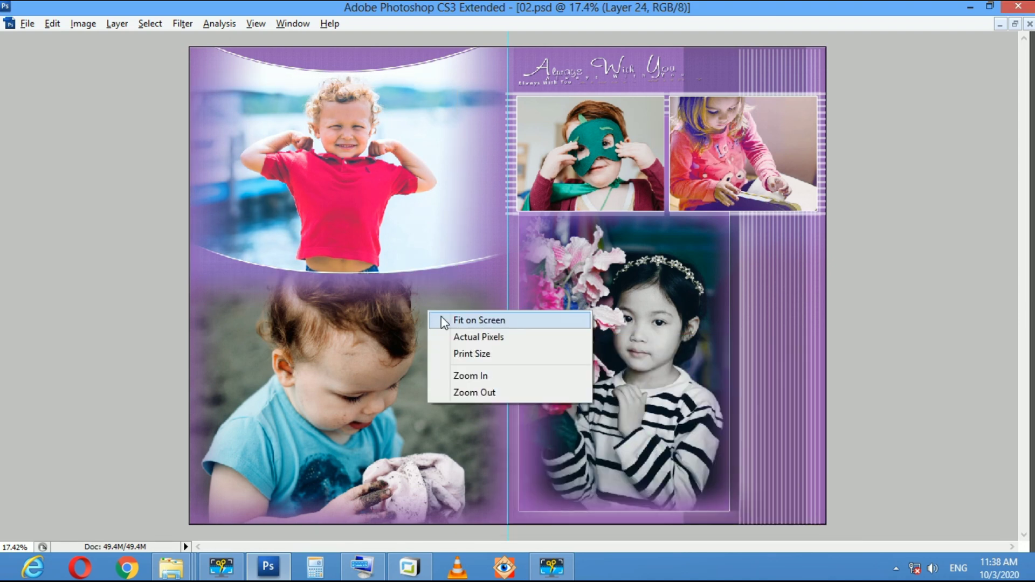
pyautogui.click(463, 320)
# Select the baby photo's central area, shift its midtones to -13 cyan and towards blue with Color Balance, deselect and fit the page.
pyautogui.moveTo(429, 516); pyautogui.dragTo(429, 517)
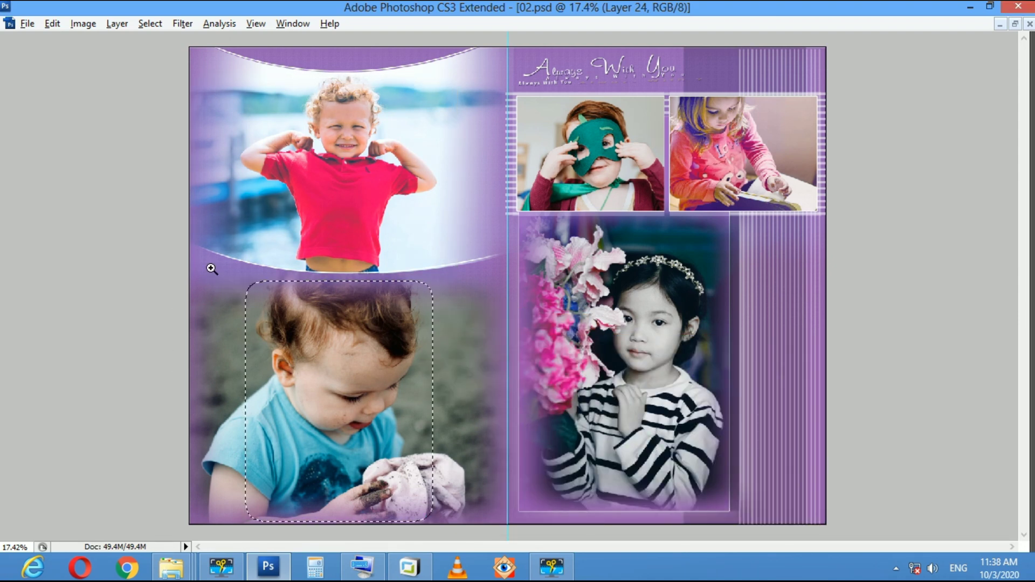
pyautogui.moveTo(213, 268); pyautogui.dragTo(571, 458)
pyautogui.hotkey('ctrl', 'b')
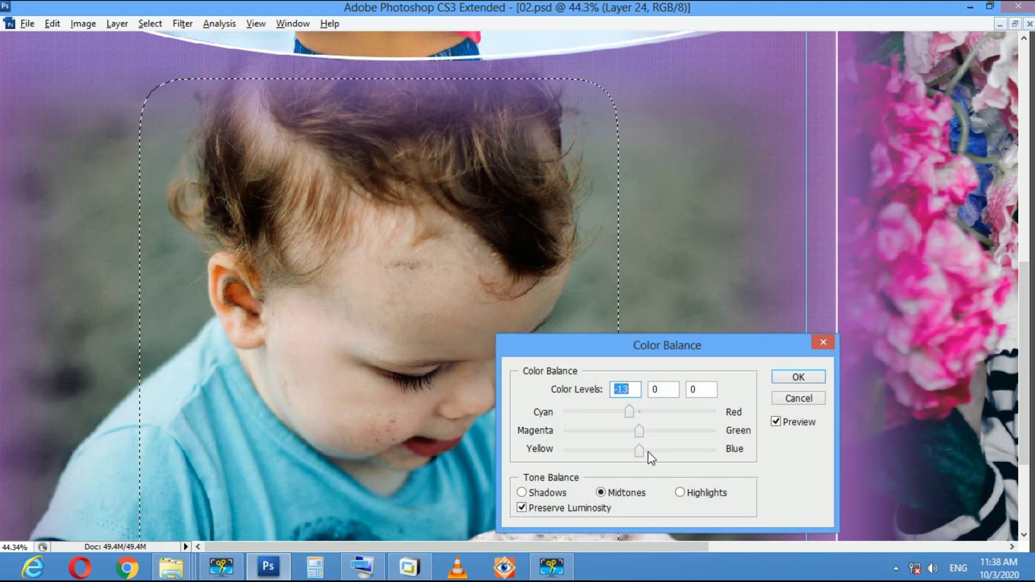
pyautogui.click(646, 452)
pyautogui.press('Return')
pyautogui.hotkey('ctrl', 'd')
pyautogui.rightClick(470, 360)
pyautogui.click(477, 369)
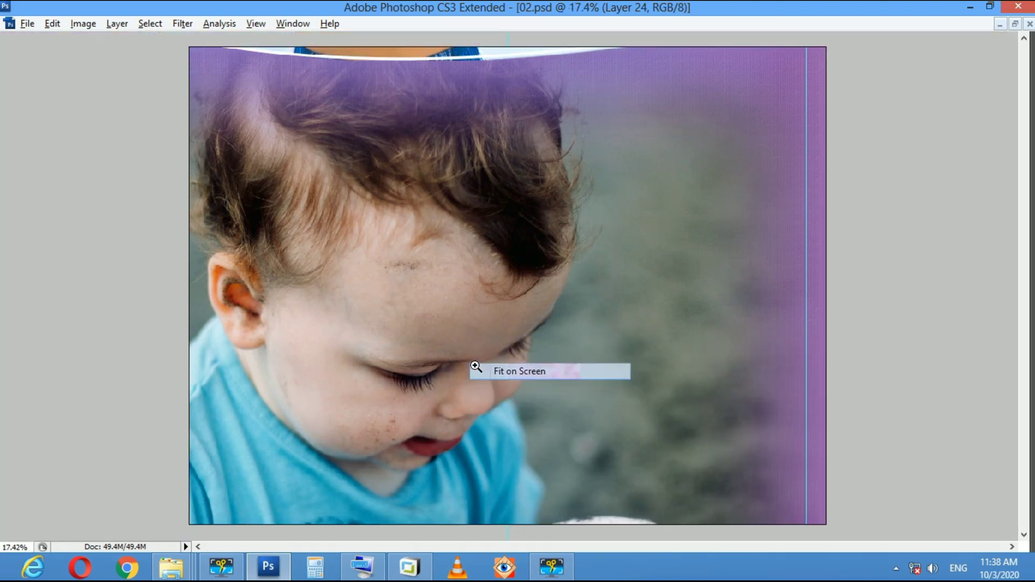
pyautogui.rightClick(565, 322)
pyautogui.click(569, 323)
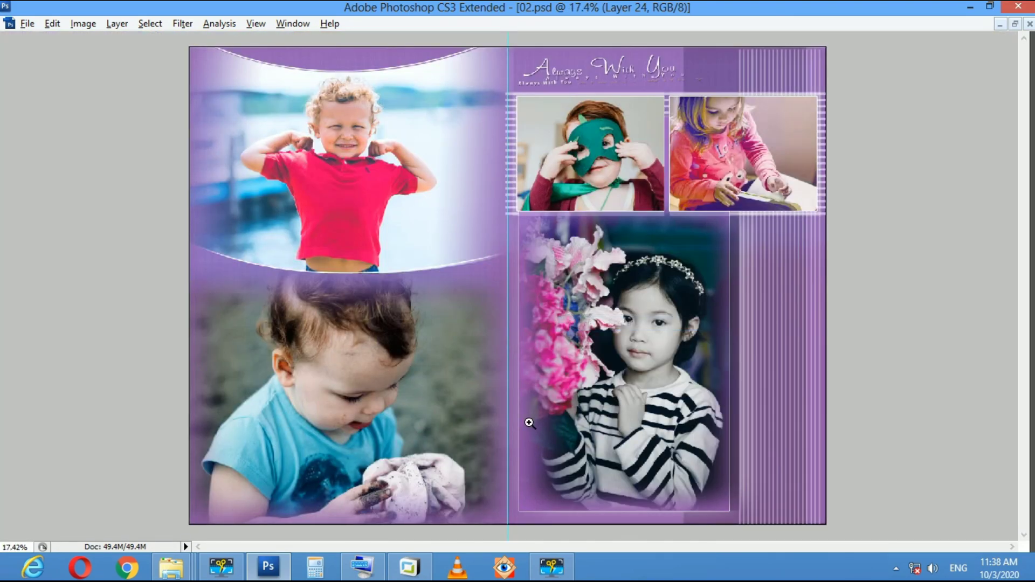